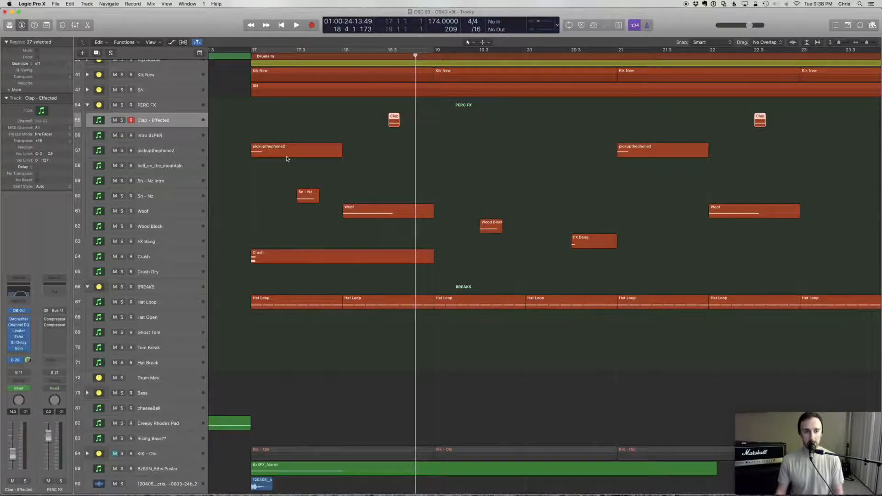
Solo the Hat Loop track in the BREAKS stack and select its region at bar 17.
scroll(286, 159, left, 2)
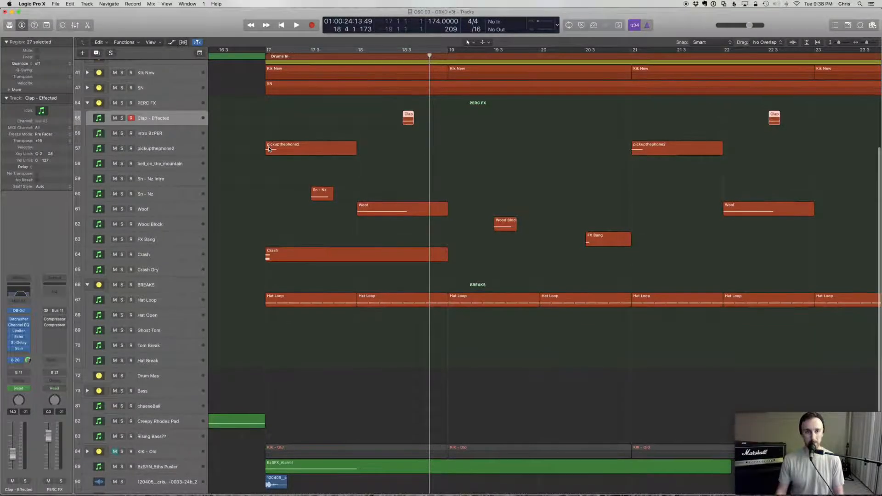
scroll(269, 149, down, 3)
scroll(269, 149, up, 1)
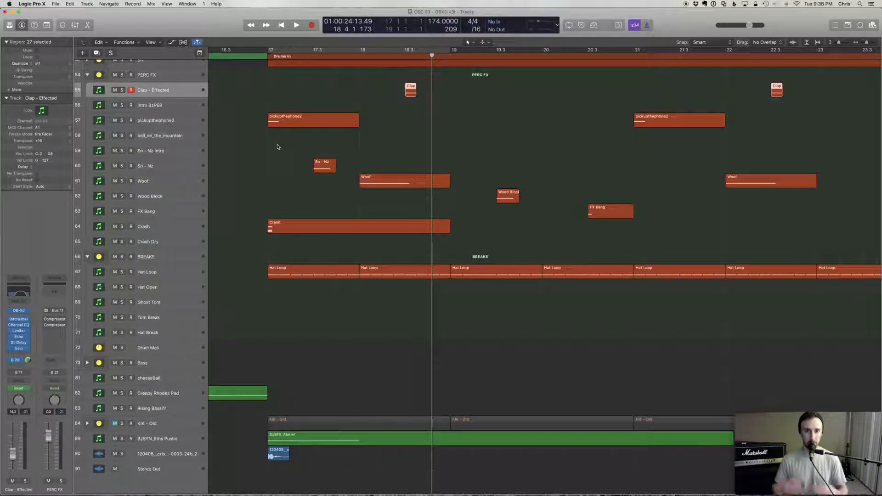
click(183, 282)
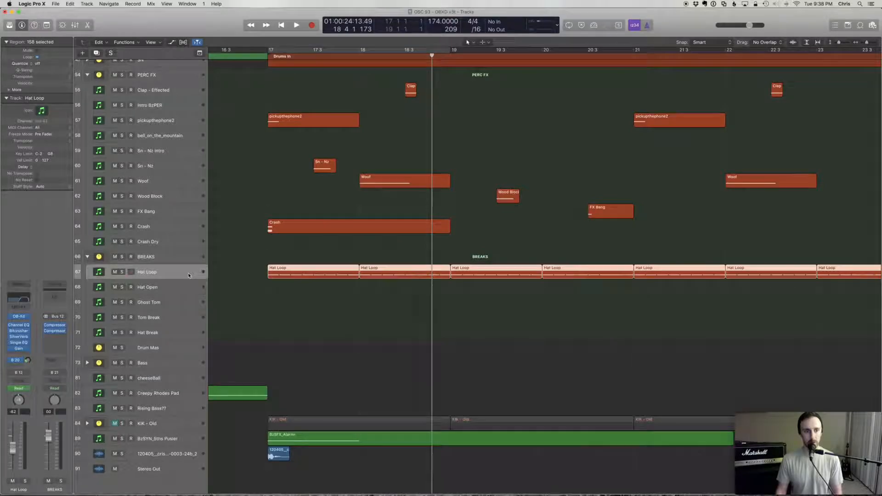
click(266, 67)
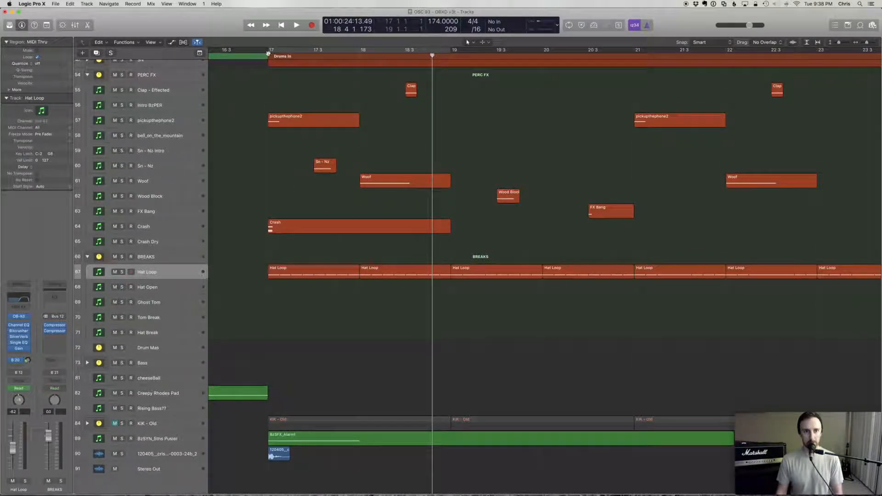
click(267, 52)
click(284, 50)
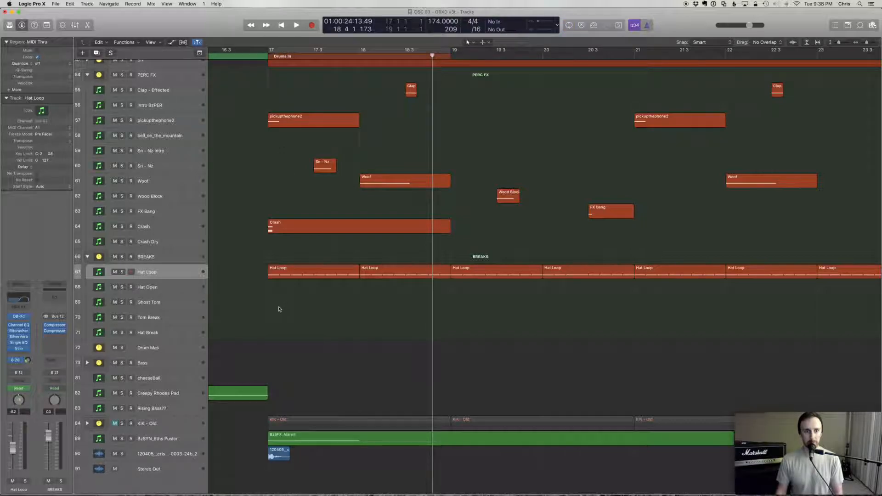
click(275, 270)
click(123, 272)
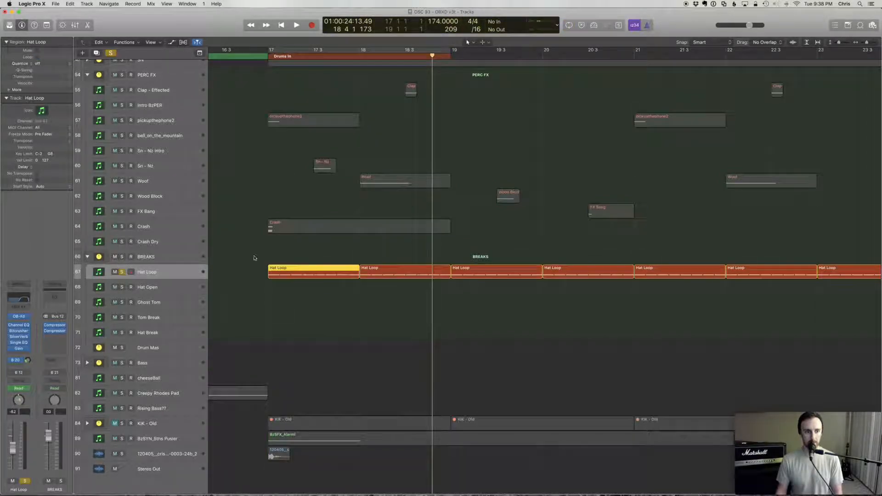
Deselect the region and audition the soloed Hat Loop track from around bar 17.
click(276, 243)
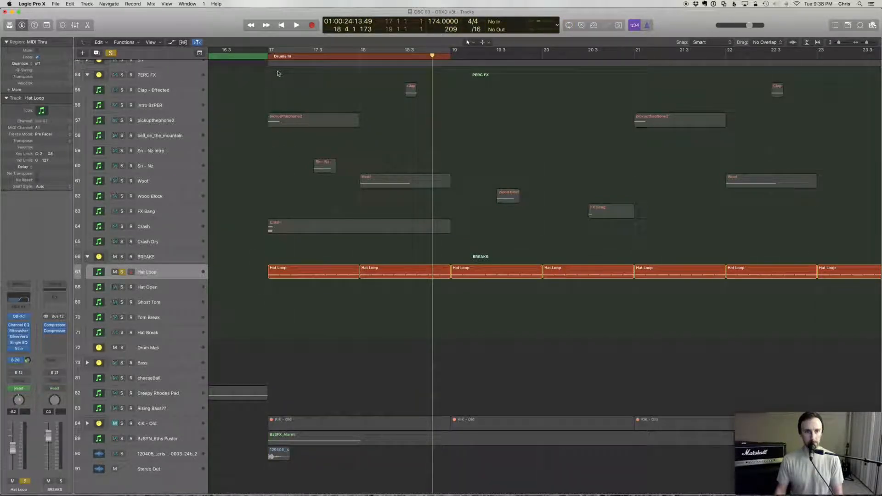
scroll(265, 65, up, 1)
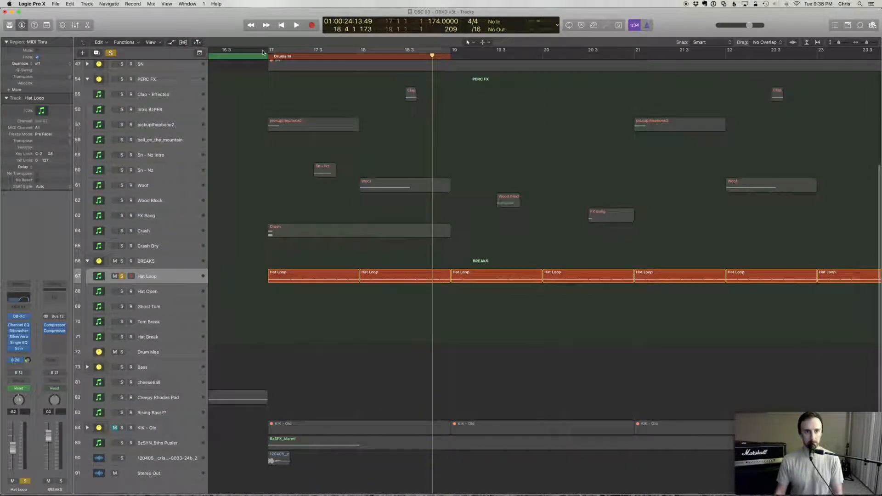
click(251, 55)
key(space)
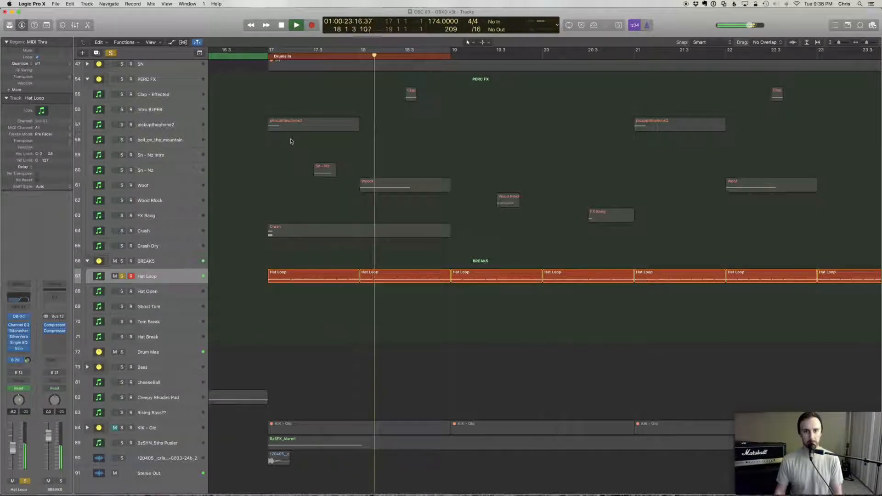
key(space)
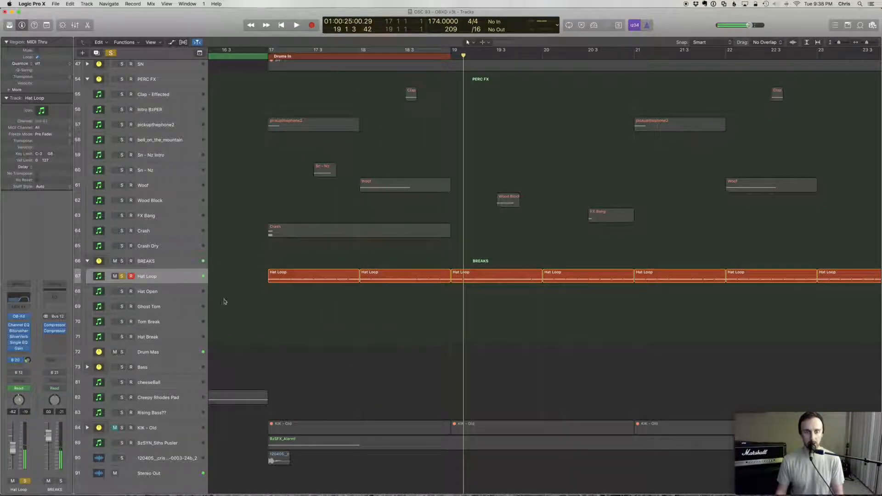
Inspect the Hat Loop track's OB-Xd instrument and Channel EQ settings, closing each plug-in window after viewing it.
click(187, 279)
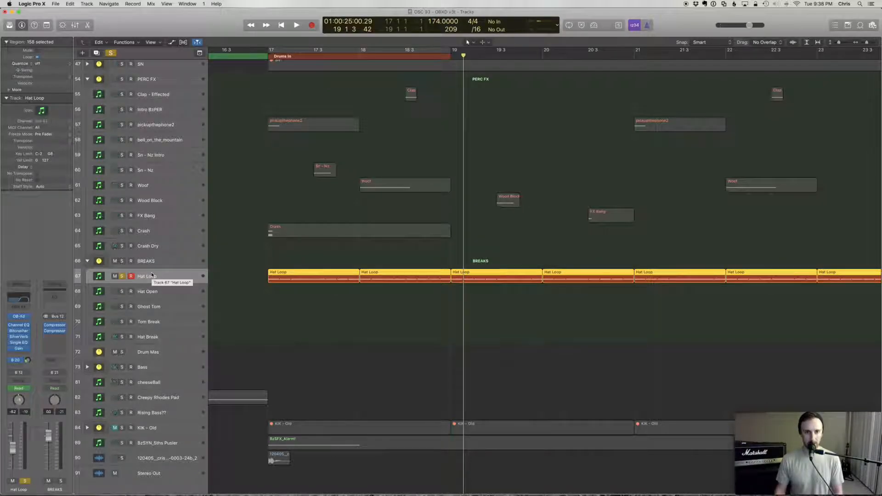
click(18, 316)
drag(304, 30, 355, 27)
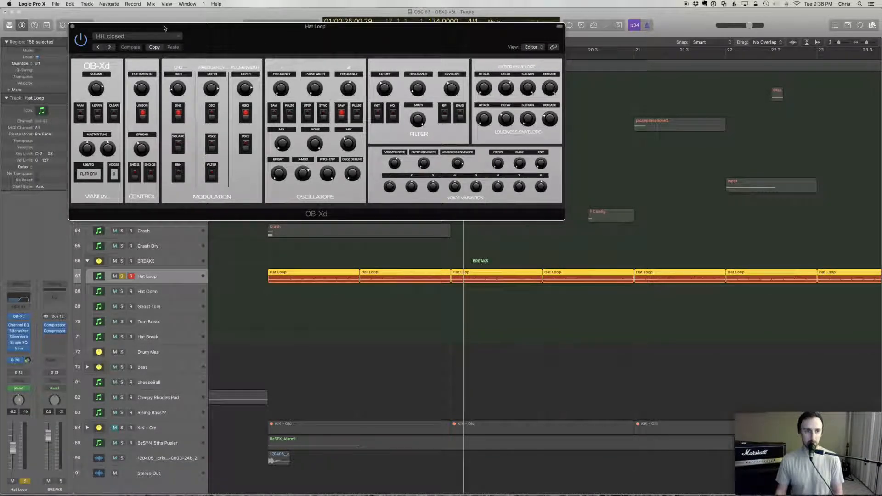
click(73, 27)
click(15, 302)
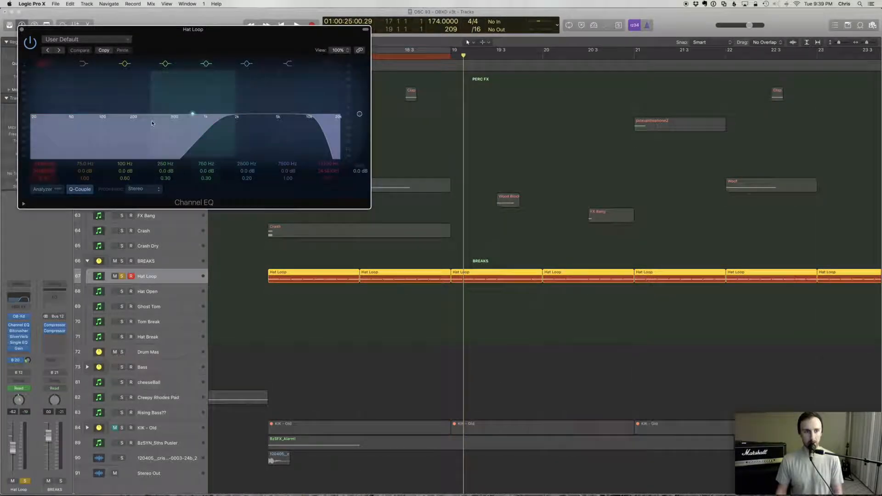
click(21, 31)
Show track automation and switch the Hat Loop lane to the fluctuating OB-Xd parameter curve.
key(a)
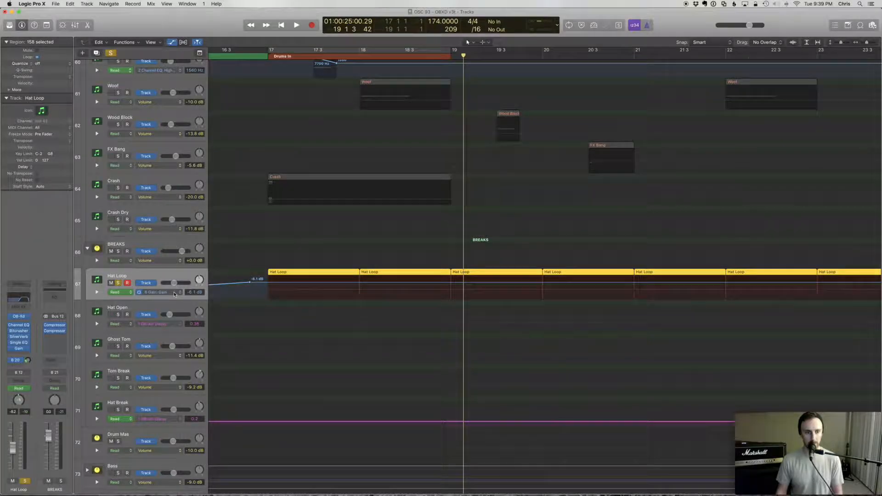
click(174, 292)
click(181, 289)
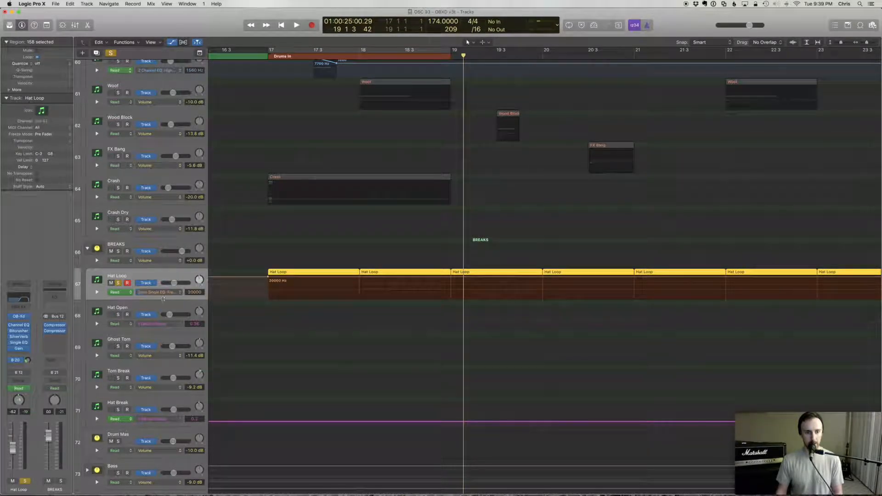
click(164, 293)
click(172, 284)
click(171, 289)
click(172, 281)
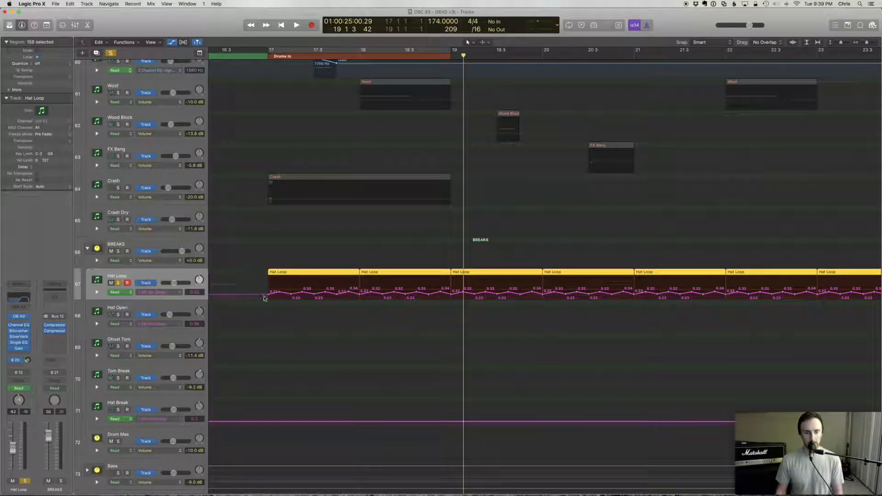
Move the playhead back to bar 17 and audition the Hat Loop with its automation lane displayed.
key(comma)
key(comma)
key(comma)
key(period)
key(space)
key(space)
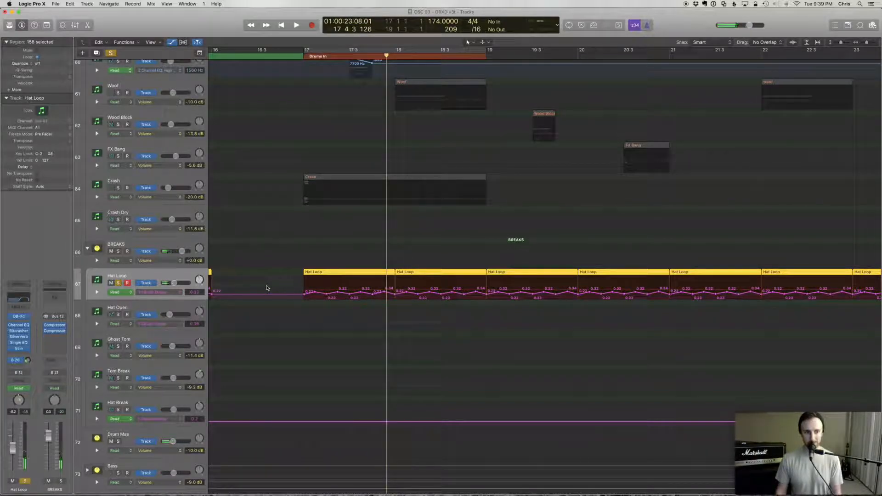
Play the Hat Loop with its OB-Xd open, return to bar 17, and close the instrument and automation views.
click(17, 316)
key(space)
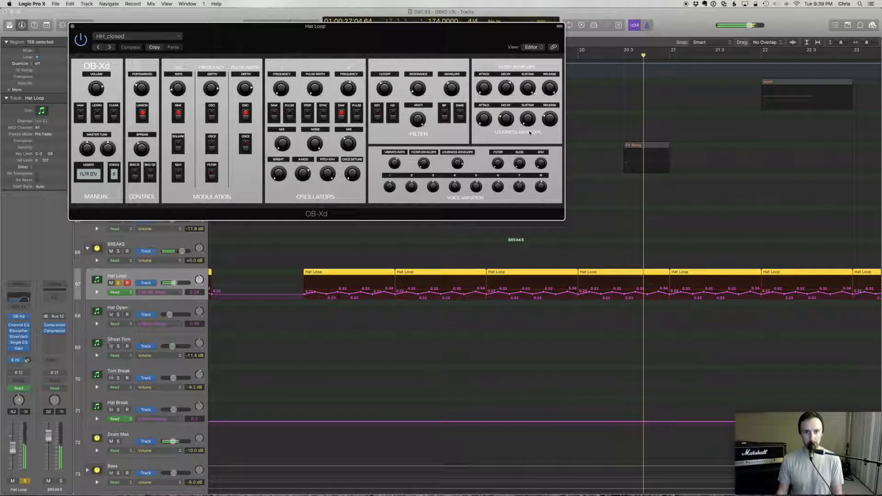
key(space)
key(comma)
key(comma)
key(comma)
key(comma)
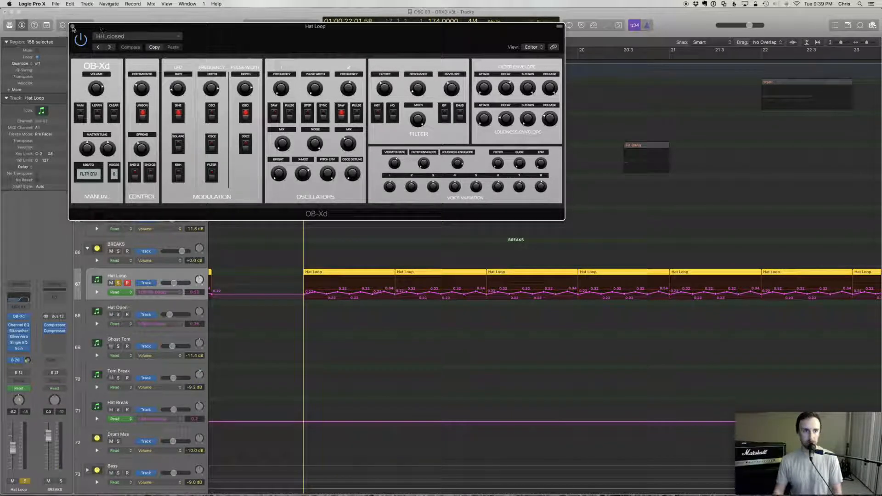
click(72, 28)
key(a)
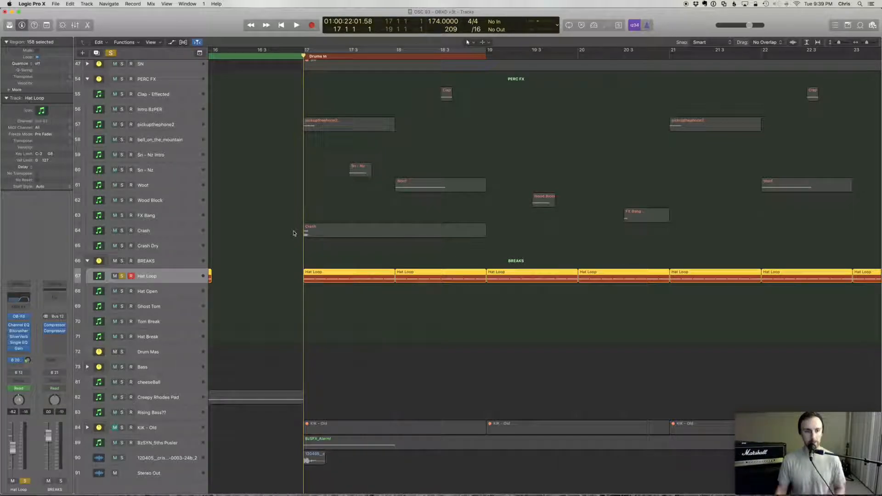
Select the BREAKS stack and turn off solo on the Hat Loop track.
click(153, 261)
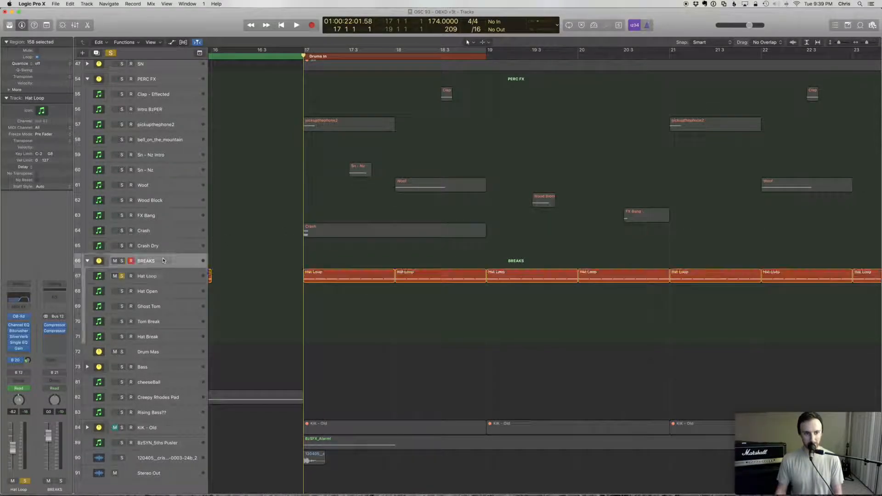
scroll(154, 257, down, 1)
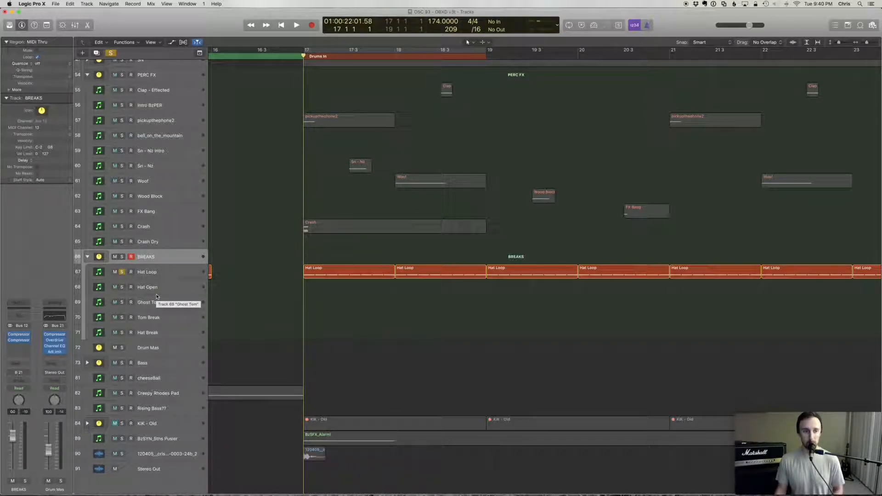
scroll(155, 318, right, 10)
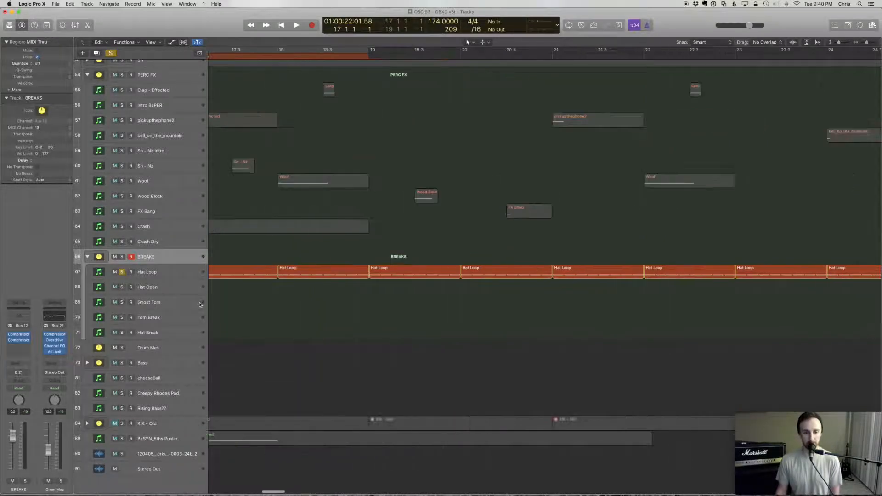
click(121, 272)
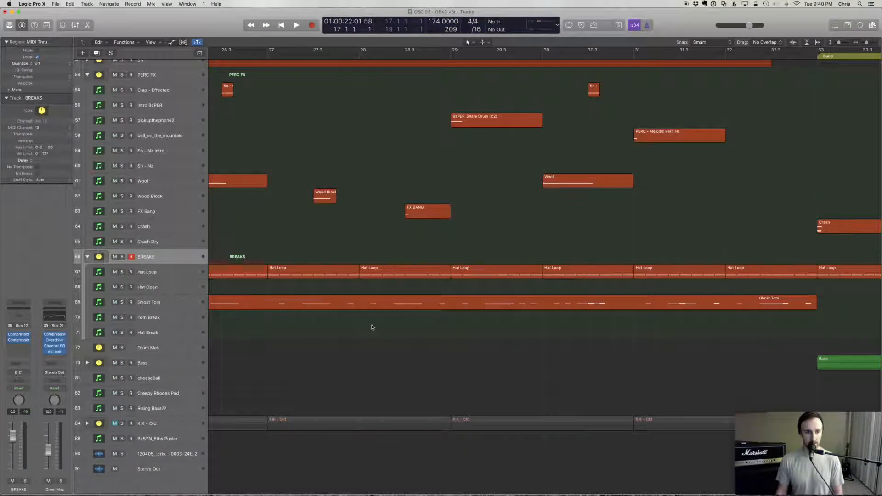
Solo the Ghost Tom track, audition it from bar 25, and select the track during playback.
scroll(172, 301, left, 2)
scroll(179, 301, left, 2)
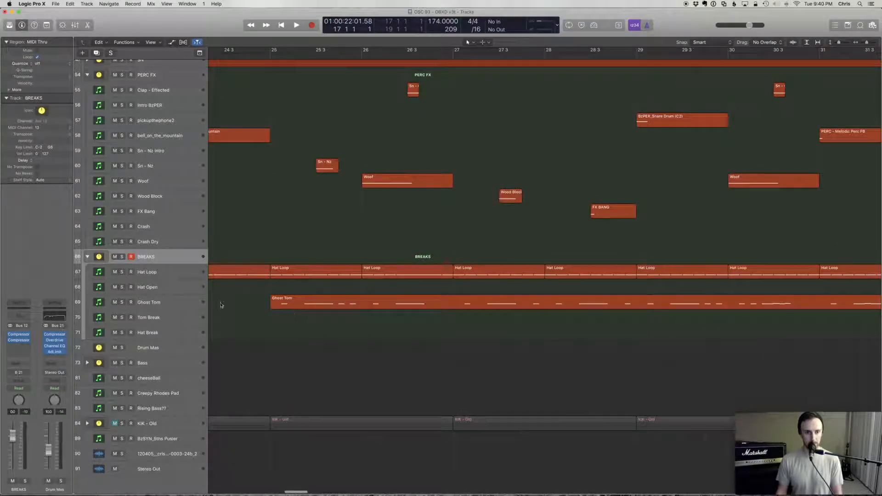
click(122, 303)
click(270, 54)
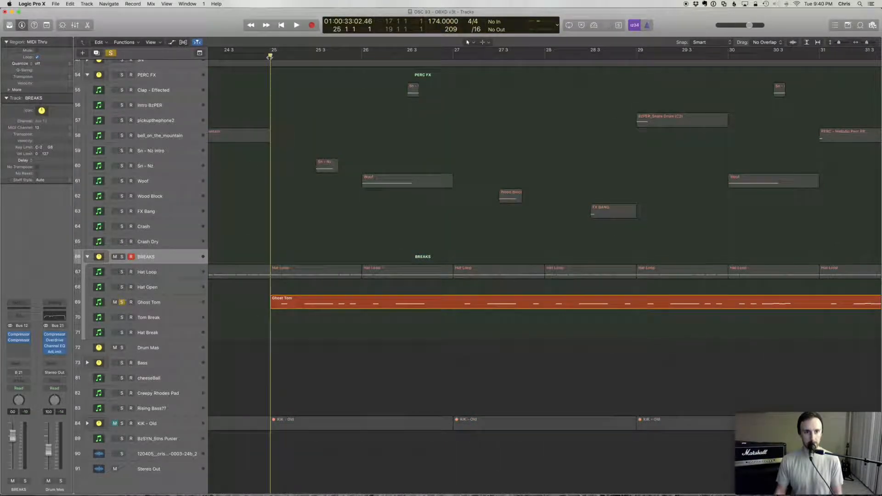
key(space)
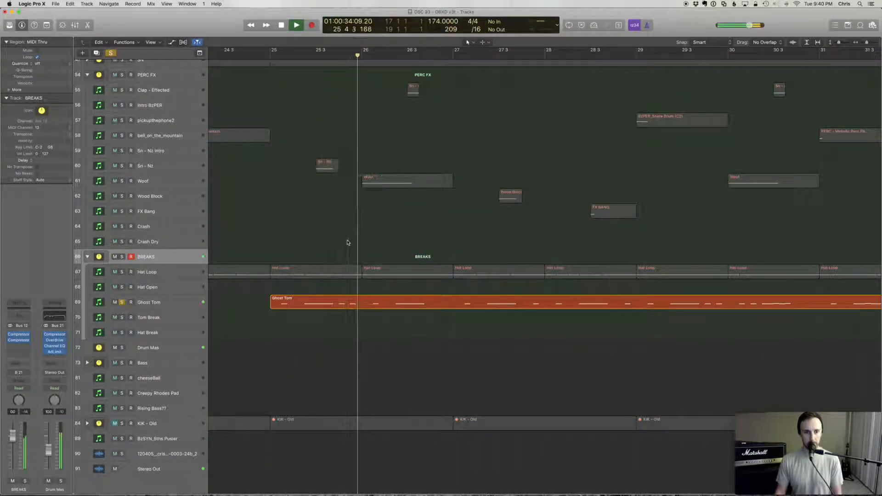
click(148, 304)
key(space)
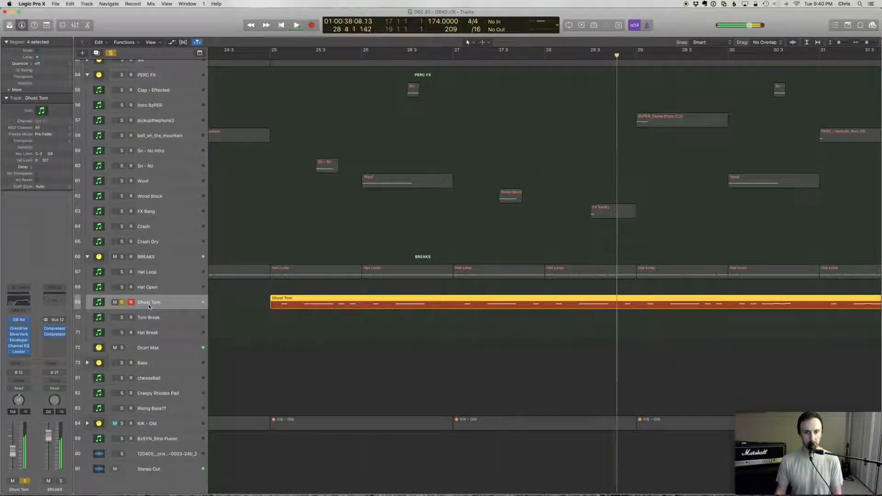
Solo the Hat Loop together with Ghost Tom and audition both from bar 25.
scroll(398, 291, right, 10)
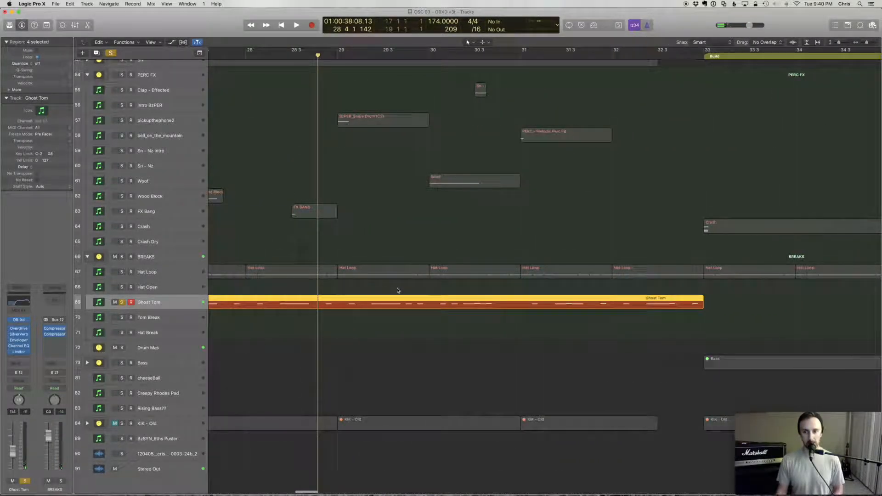
scroll(398, 290, left, 10)
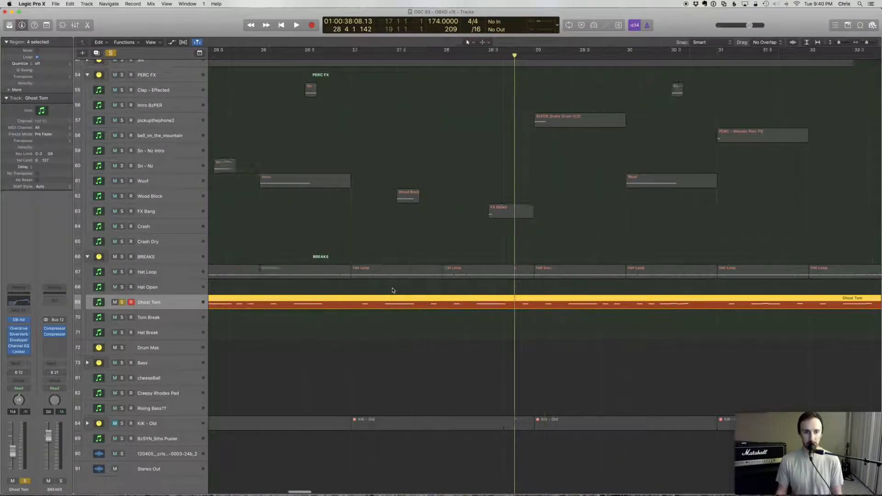
click(122, 273)
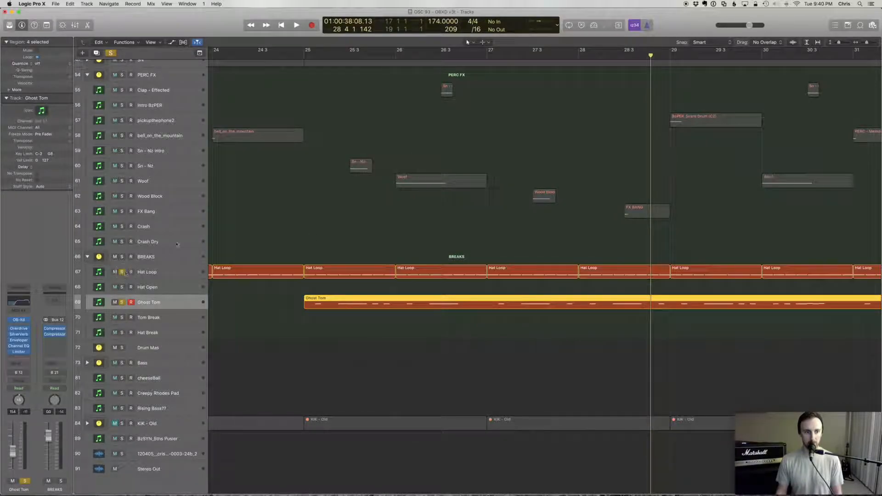
click(303, 57)
key(space)
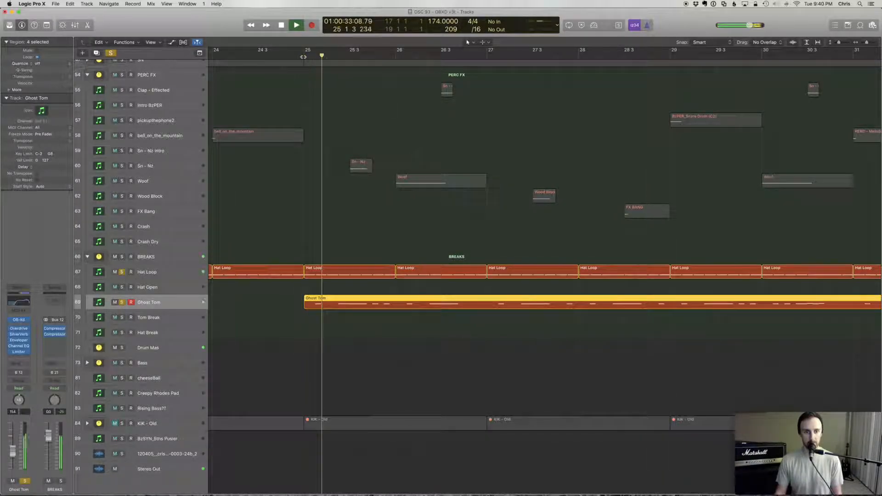
key(space)
Replace the Hat Loop and Ghost Tom solos with Drum Mas, audition the full drums, and return to bar 25.
click(122, 273)
click(122, 303)
click(122, 348)
key(space)
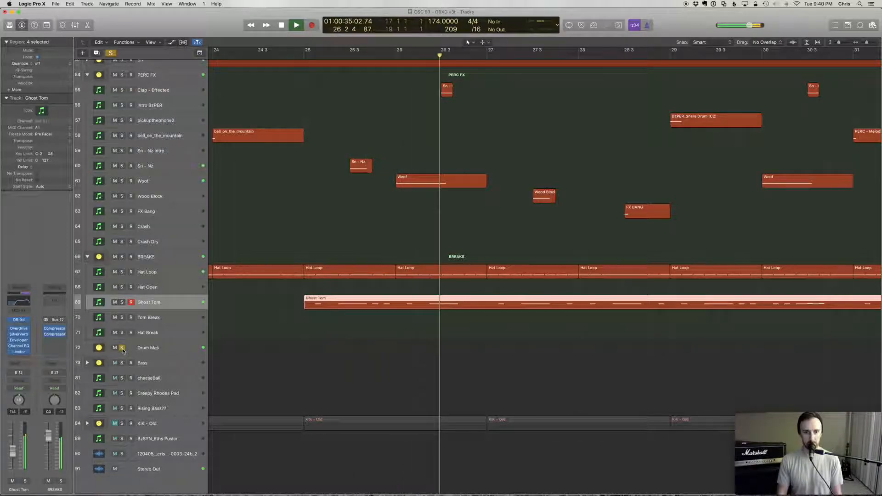
key(space)
key(comma)
key(comma)
key(comma)
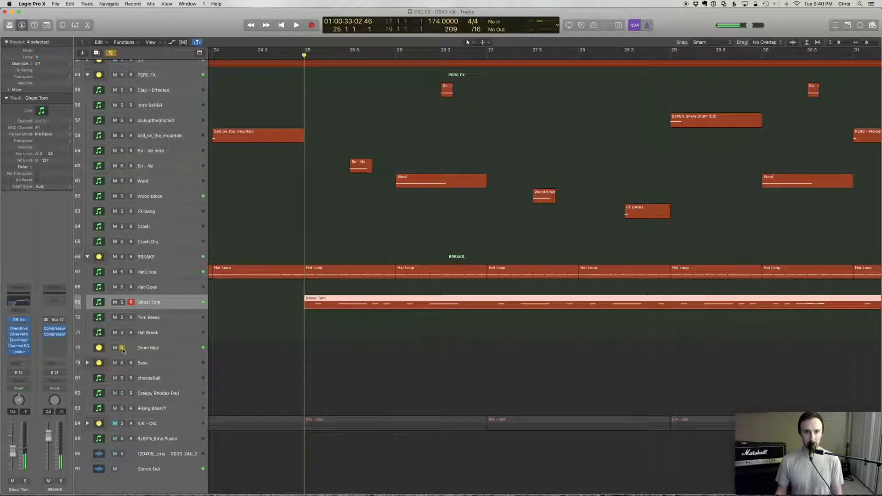
scroll(123, 351, right, 1)
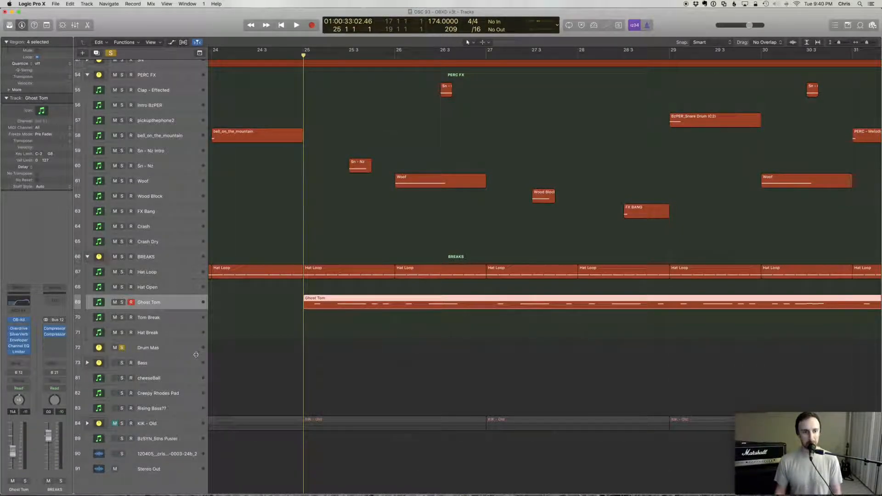
Turn off solo on the Drum Mas track and select the Hat Open track.
click(122, 348)
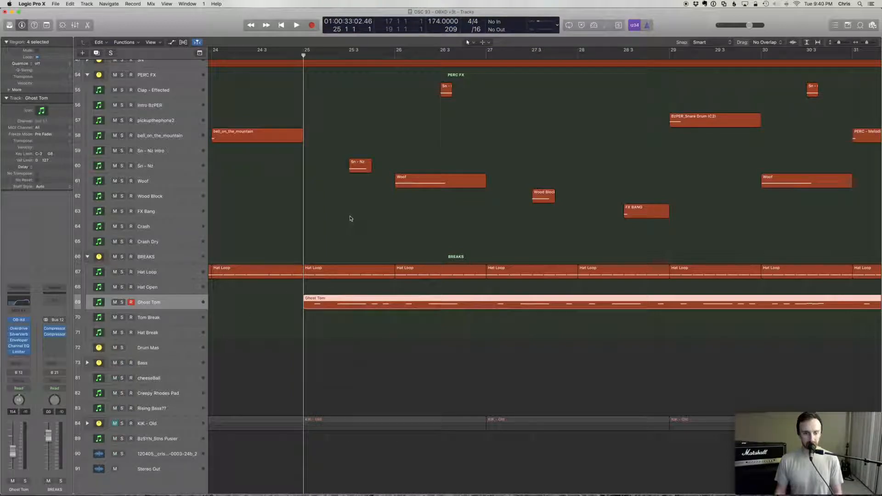
scroll(356, 217, left, 10)
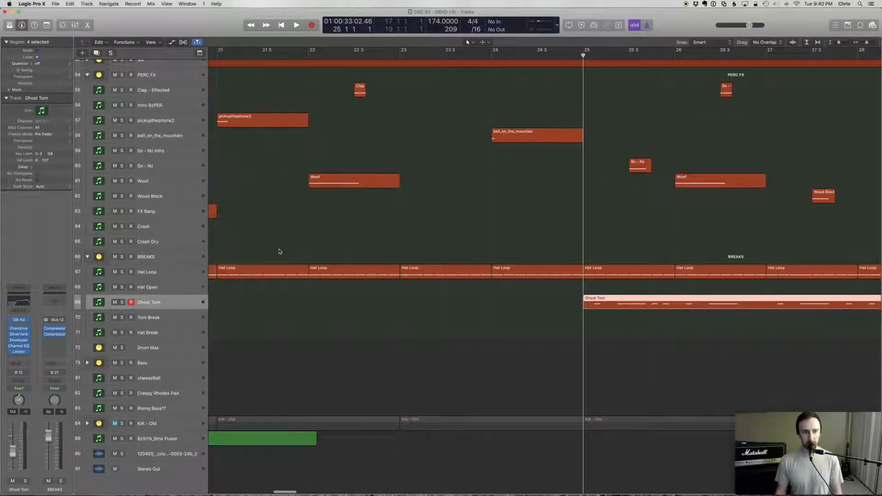
click(311, 290)
Look along the arrangement timeline for regions on the Hat Open track.
scroll(331, 293, left, 15)
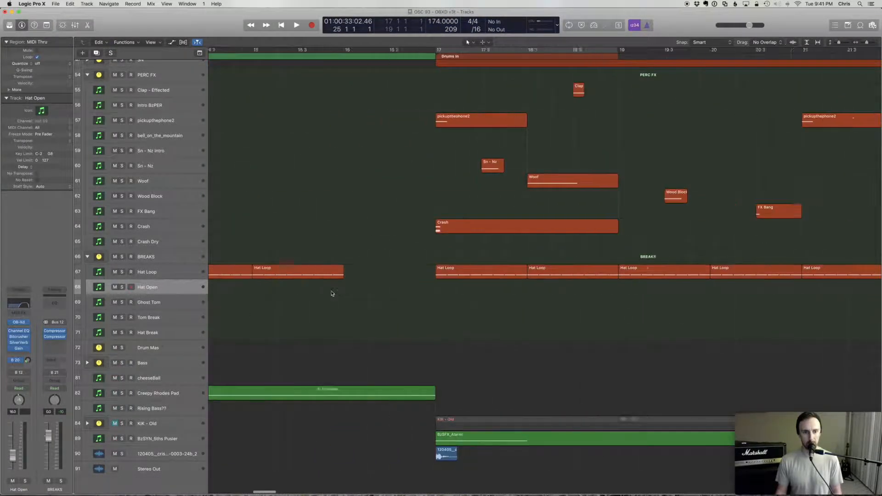
scroll(332, 294, left, 17)
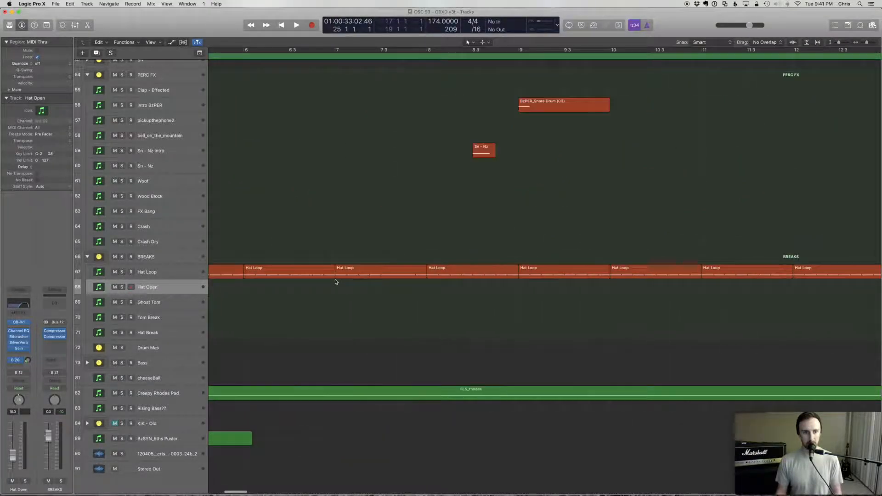
scroll(335, 281, right, 20)
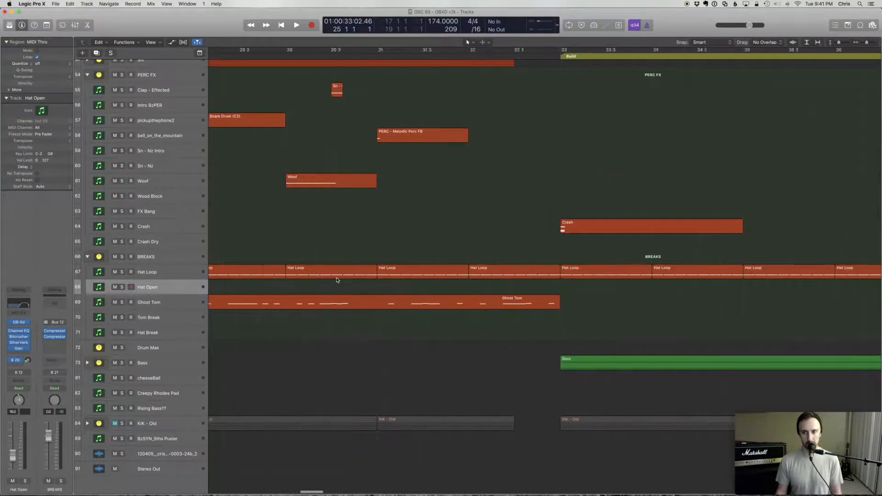
scroll(337, 280, right, 20)
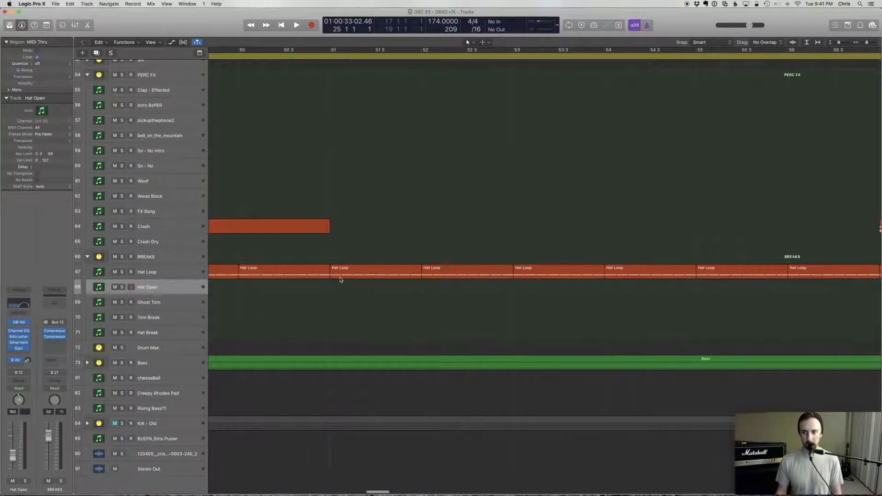
scroll(341, 279, left, 20)
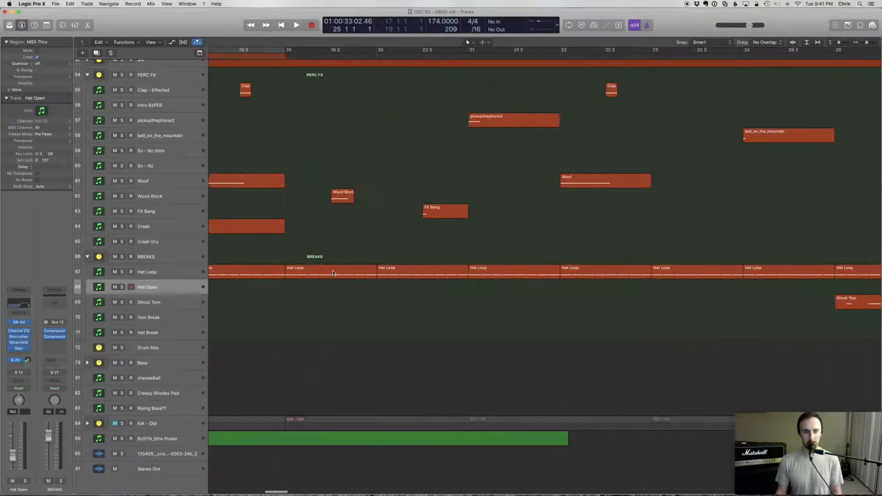
scroll(333, 273, left, 15)
Collapse the BREAKS stack and select the PERC FX stack.
scroll(336, 272, up, 3)
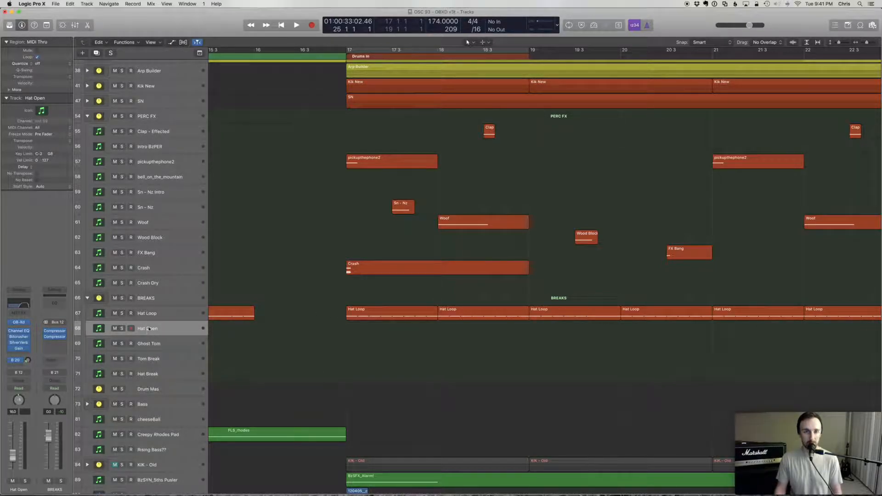
click(88, 298)
scroll(315, 299, up, 1)
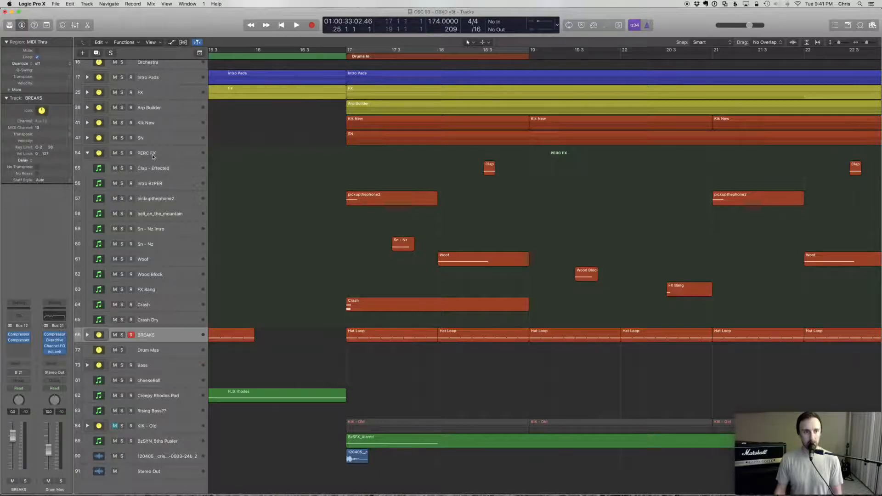
click(173, 154)
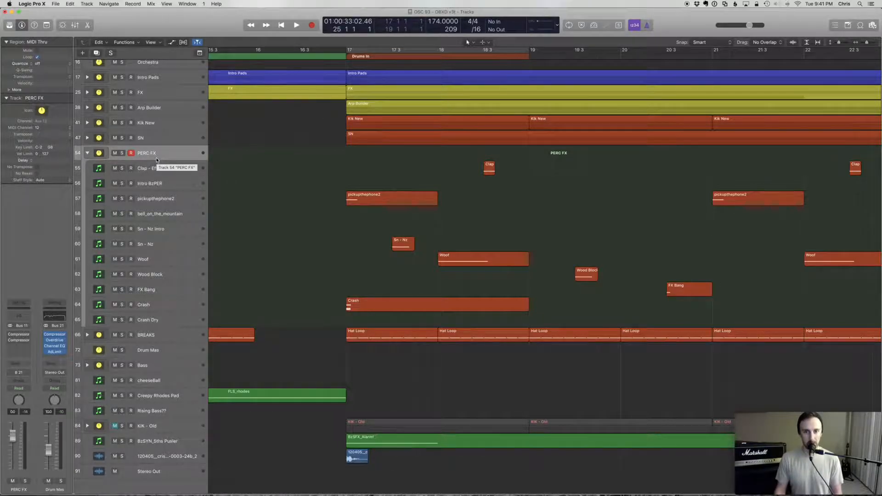
Select and solo the pickupthephone2 track, and audition it from bar 17.
click(144, 200)
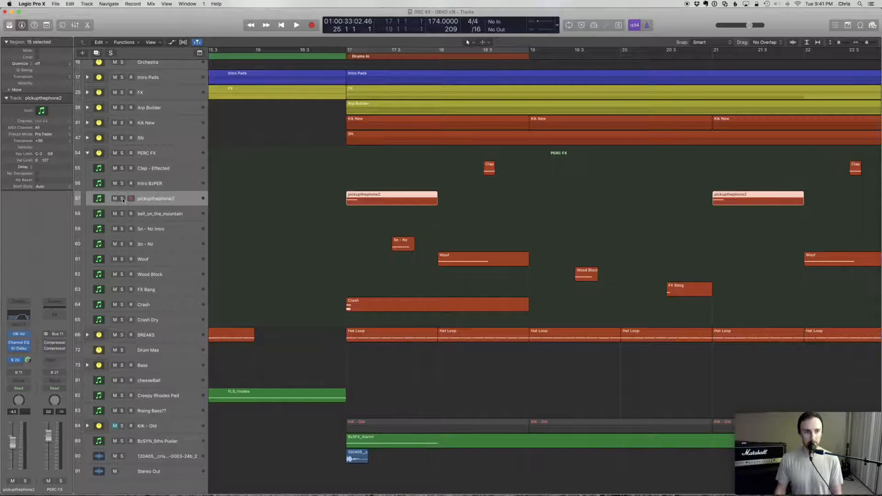
click(122, 199)
click(348, 52)
key(space)
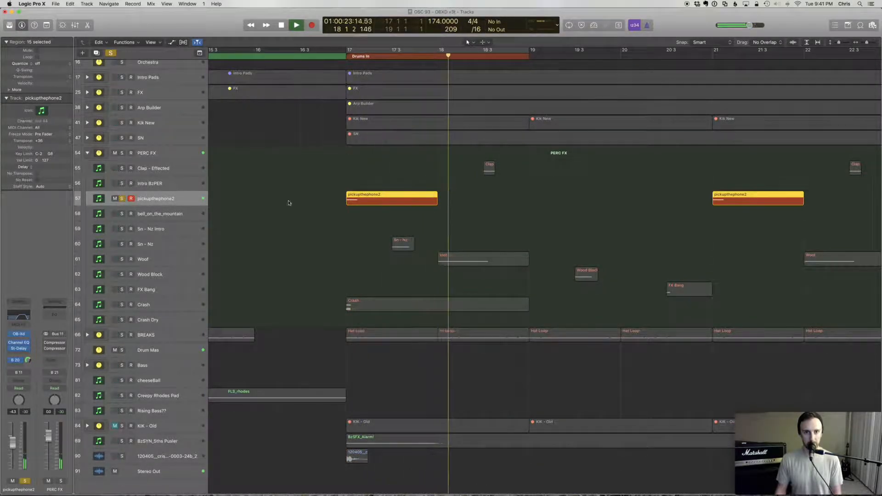
key(space)
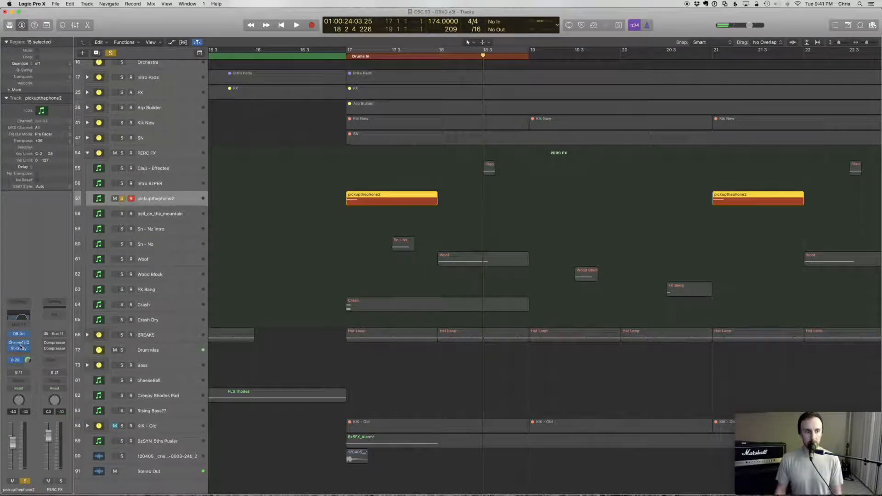
Inspect the Channel EQ on the Drum Rev bus and on the pickupthephone2 track, closing each one.
click(19, 362)
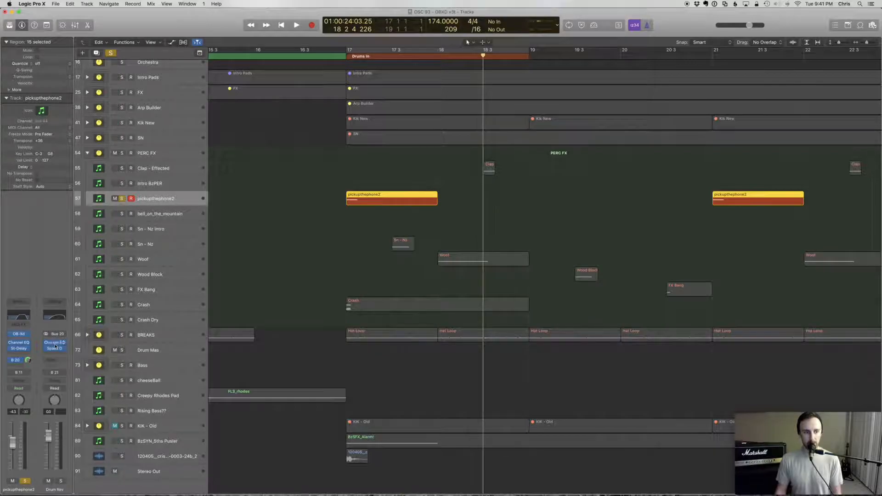
click(56, 316)
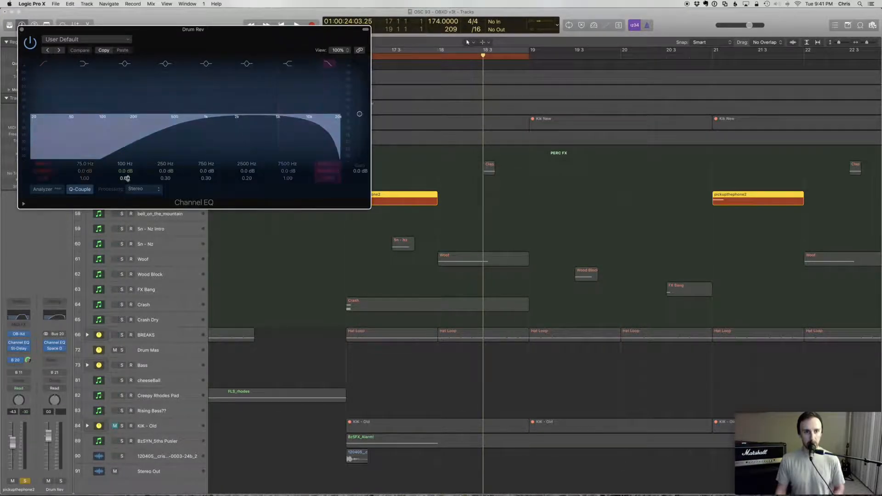
click(21, 29)
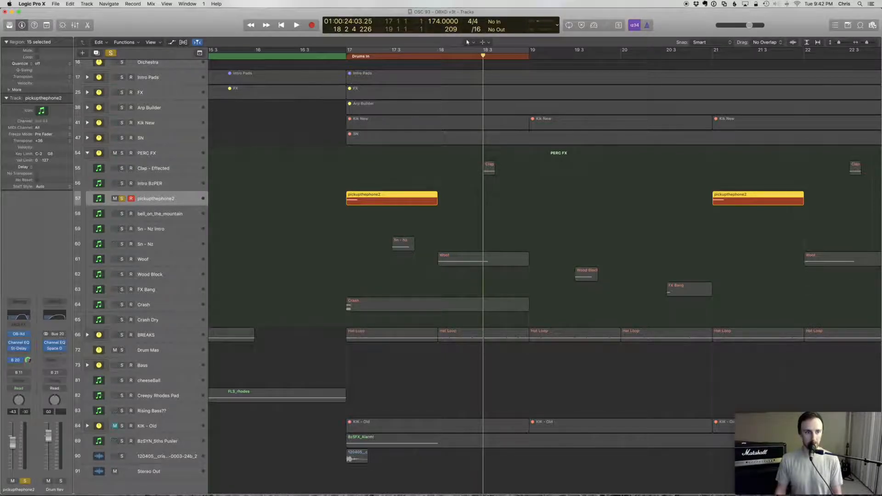
click(19, 315)
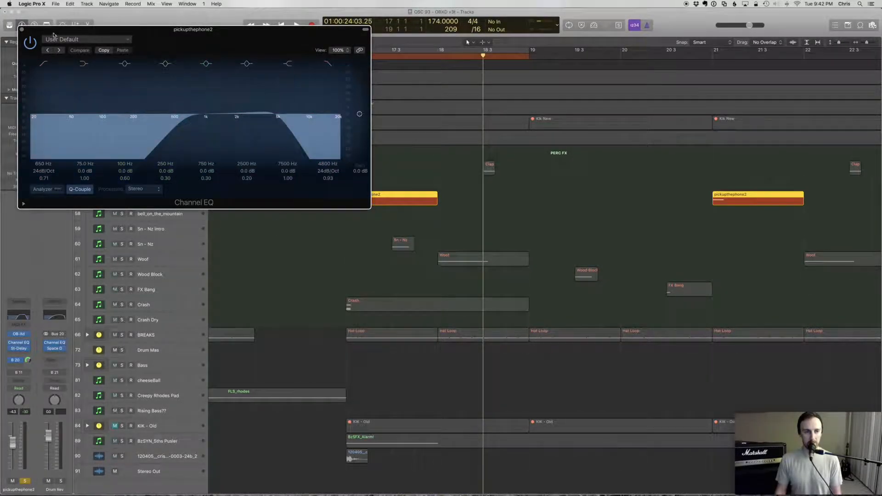
click(22, 29)
Audition pickupthephone2 from bar 17 with its Stereo Delay open, then close the plug-in and turn off the track's solo.
click(20, 350)
click(19, 351)
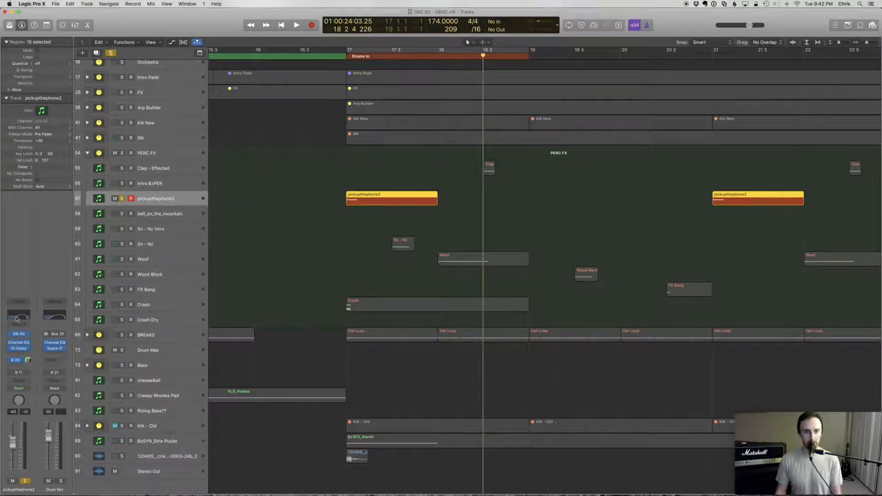
click(19, 348)
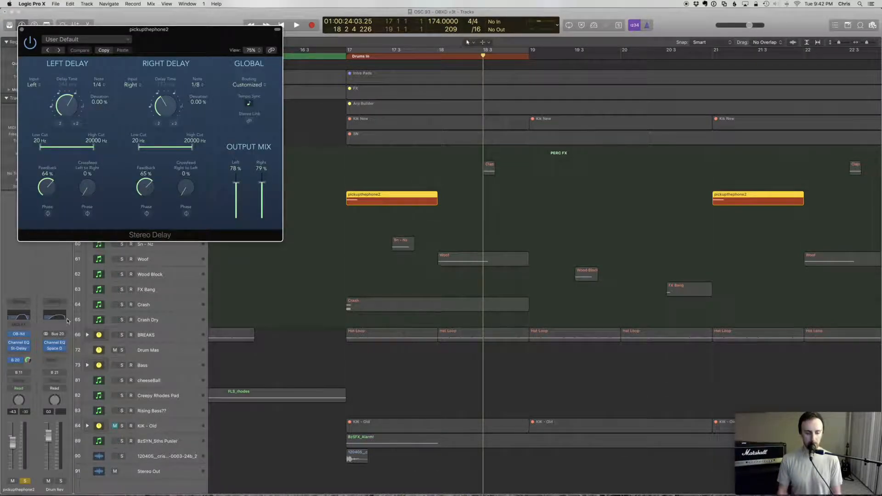
key(comma)
key(comma)
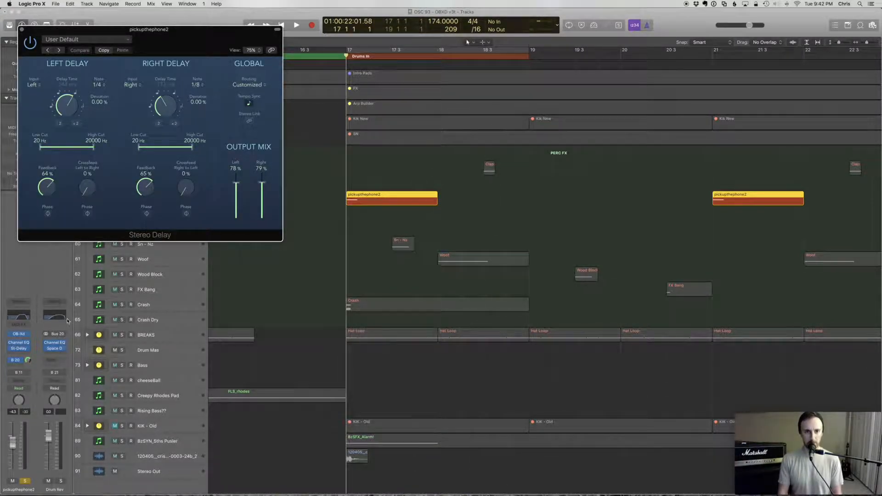
key(space)
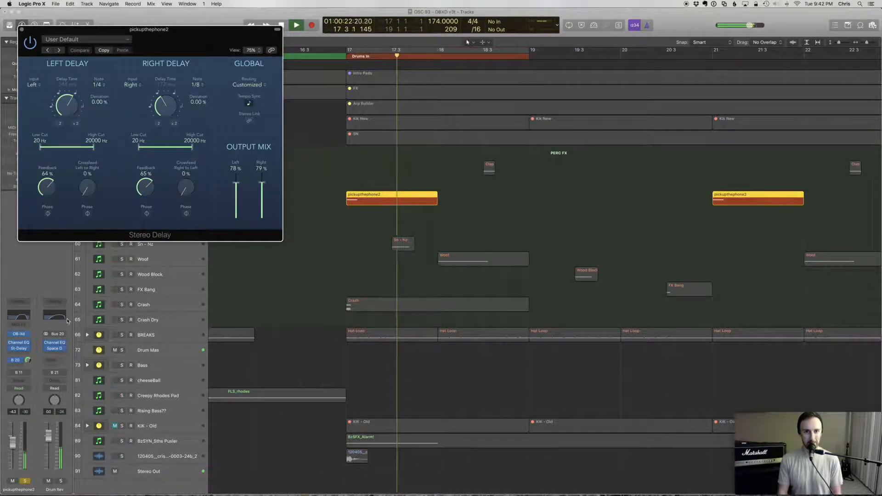
click(22, 29)
click(122, 199)
Select and solo the Clap - Effected track, and audition it from its region at 18.3.
click(149, 170)
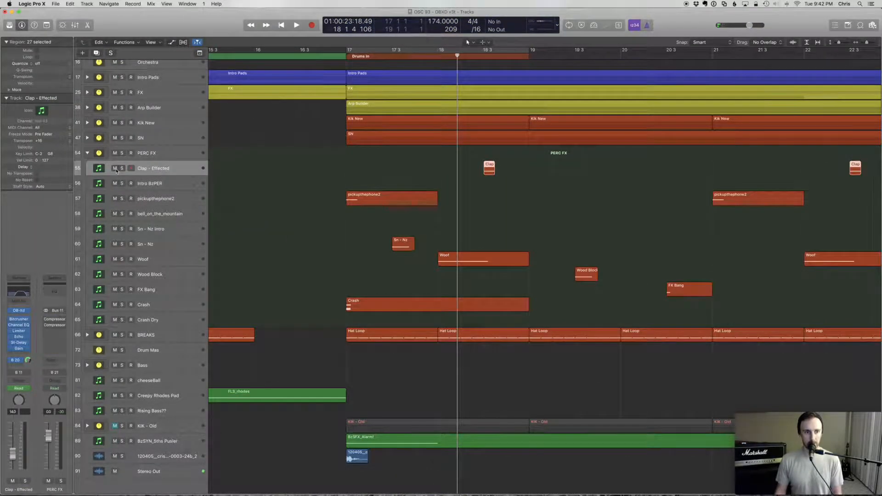
click(123, 169)
click(481, 58)
key(space)
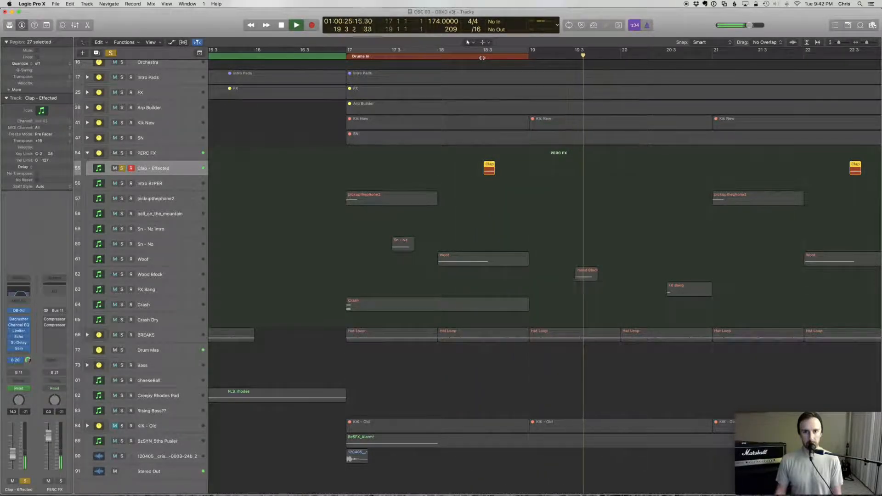
key(space)
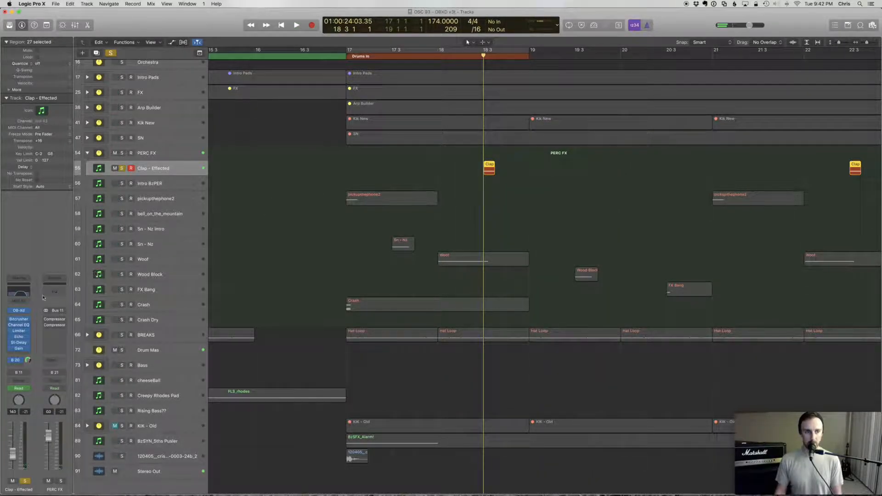
Inspect the Channel EQ and OB-Xd synth on Clap - Effected, turning off the track's solo in between.
click(20, 292)
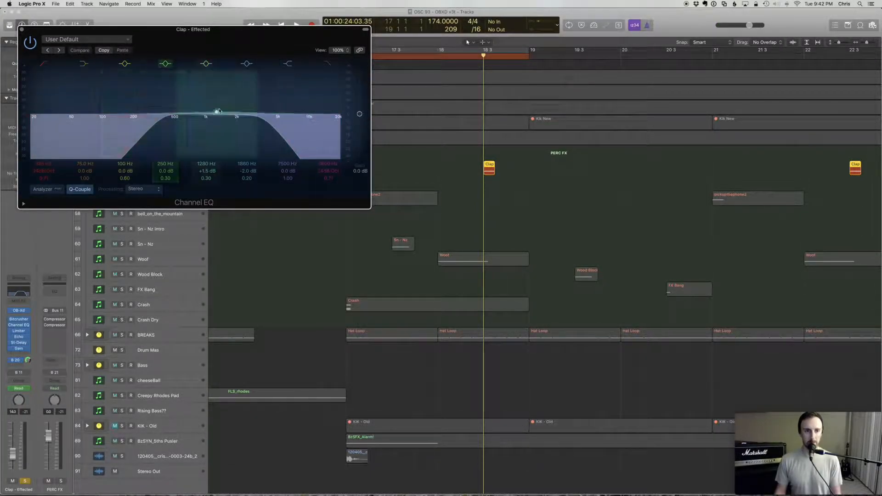
click(21, 29)
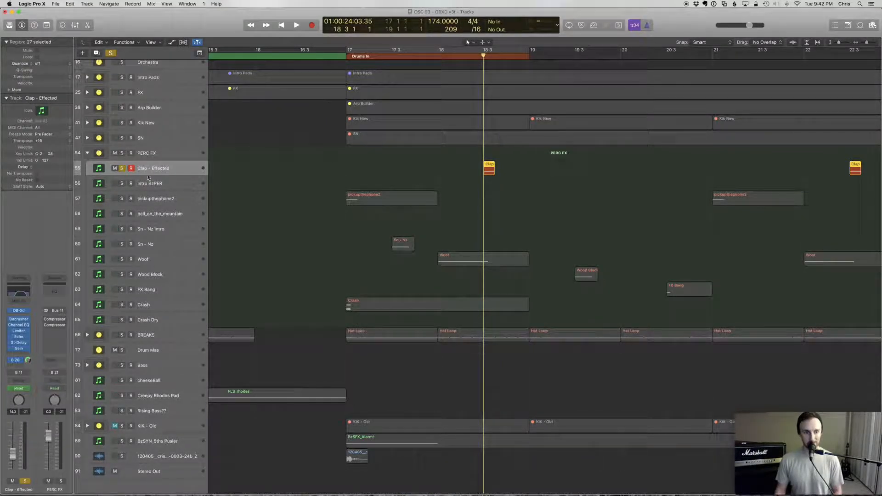
click(123, 168)
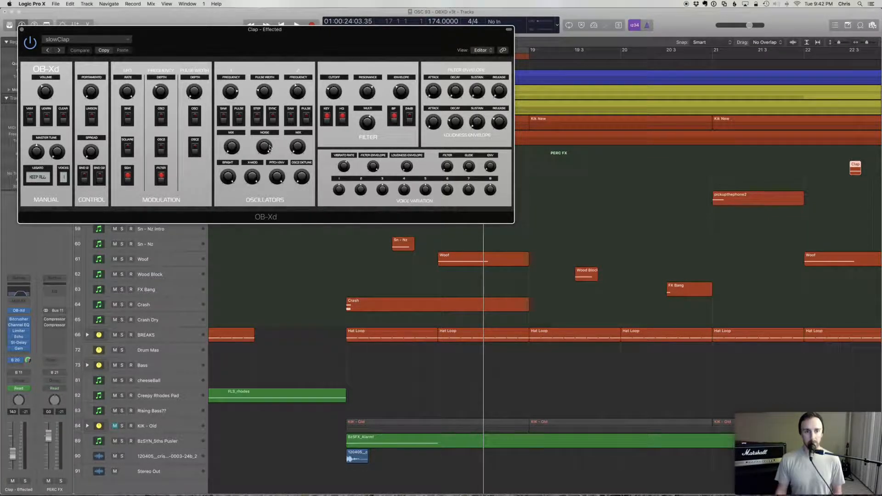
click(22, 30)
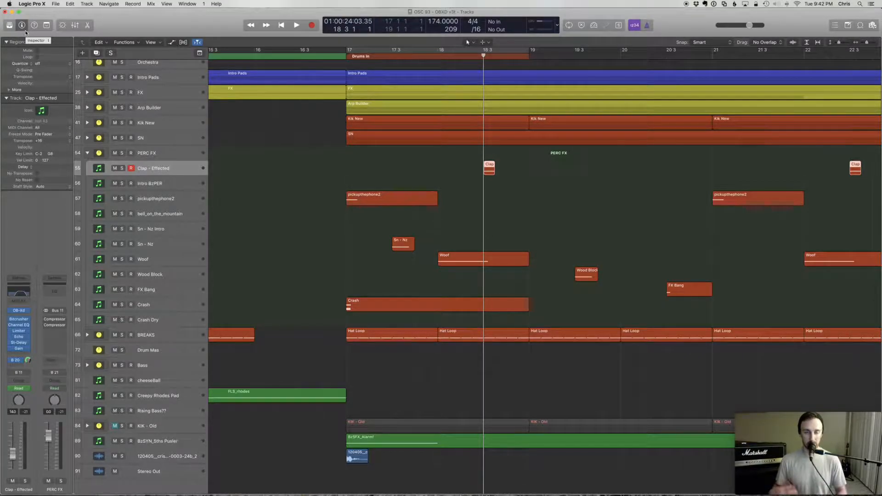
Solo the Sn - Nz track, audition it from 17.3, turn its solo off, and select the track.
click(122, 243)
click(390, 56)
key(space)
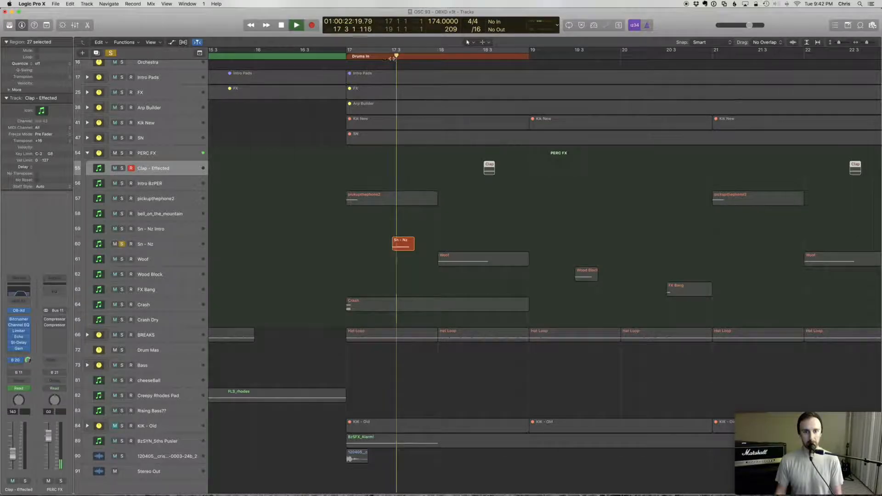
key(space)
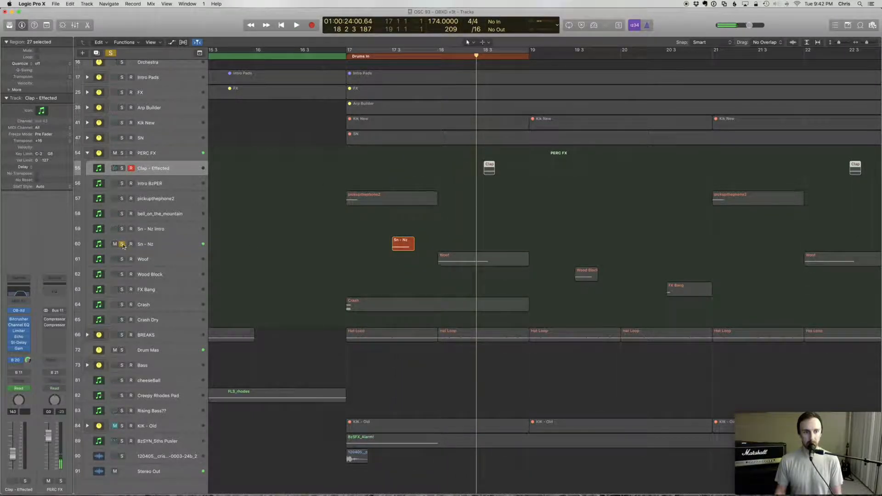
click(122, 243)
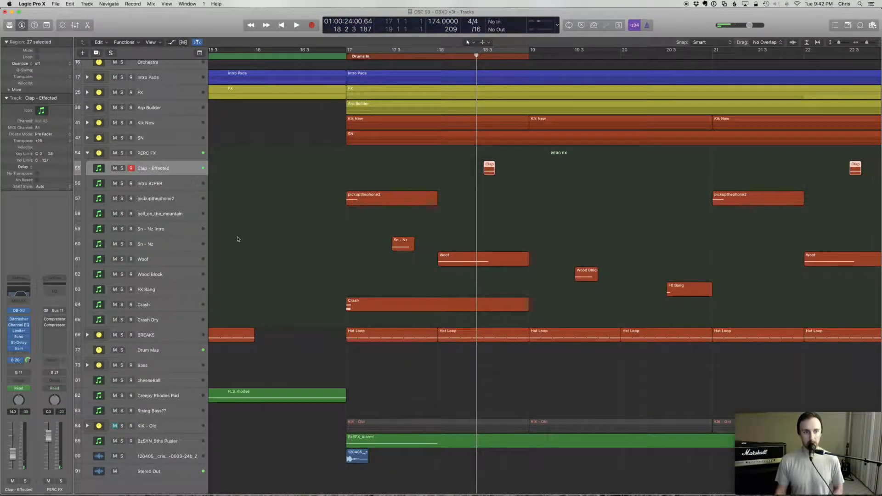
click(185, 246)
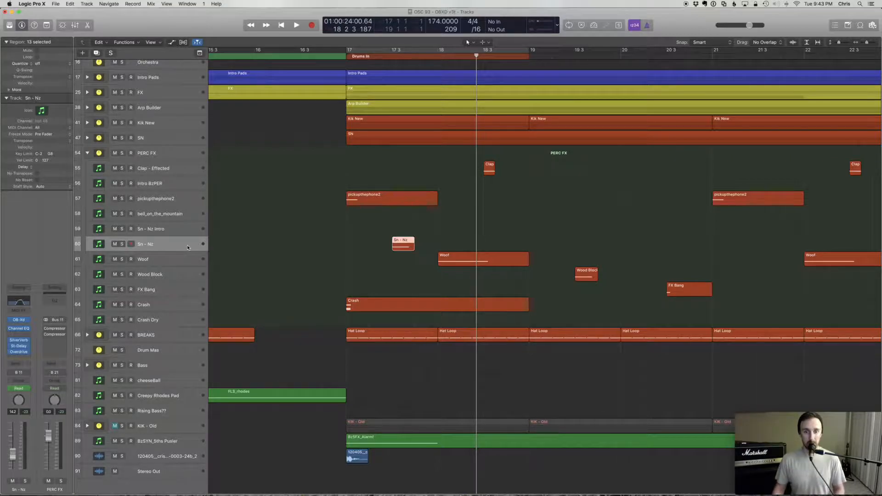
Solo the Woof track and audition its region starting at bar 18, rewinding to replay it.
click(122, 259)
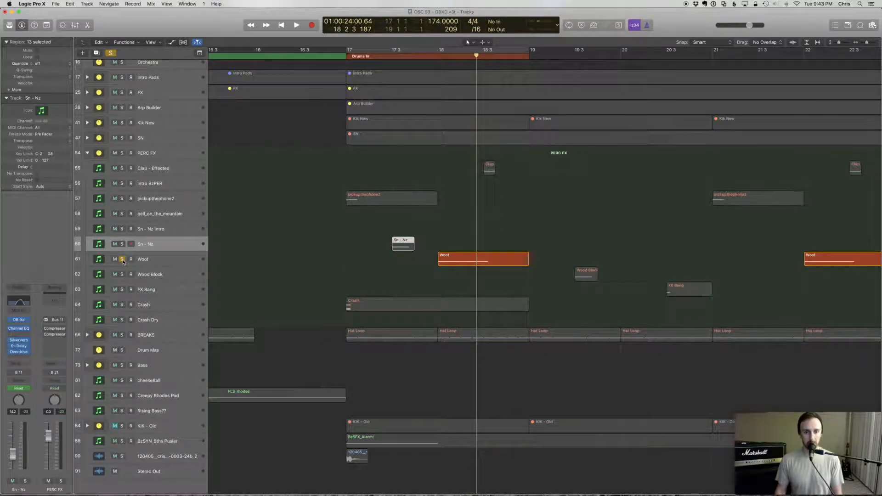
key(space)
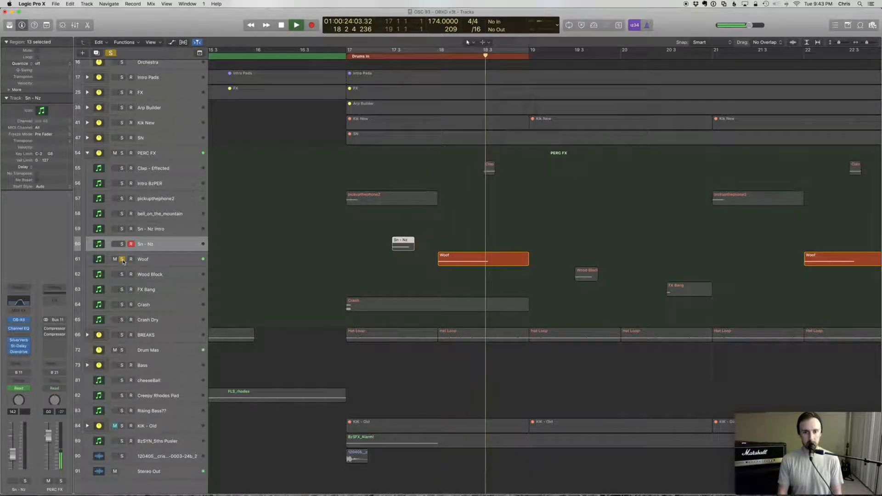
key(comma)
key(space)
key(space)
key(comma)
key(space)
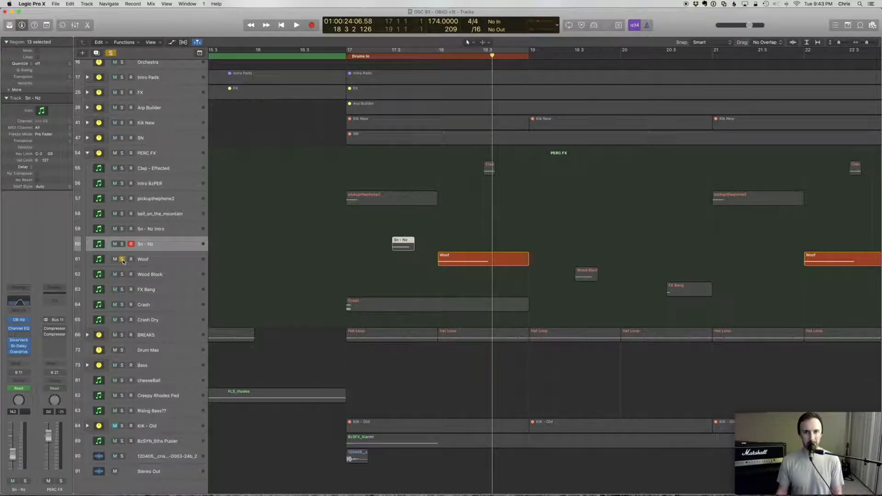
Switch the solo from the Woof track to the Wood Block track and audition its region from 19.3.
click(124, 261)
click(123, 260)
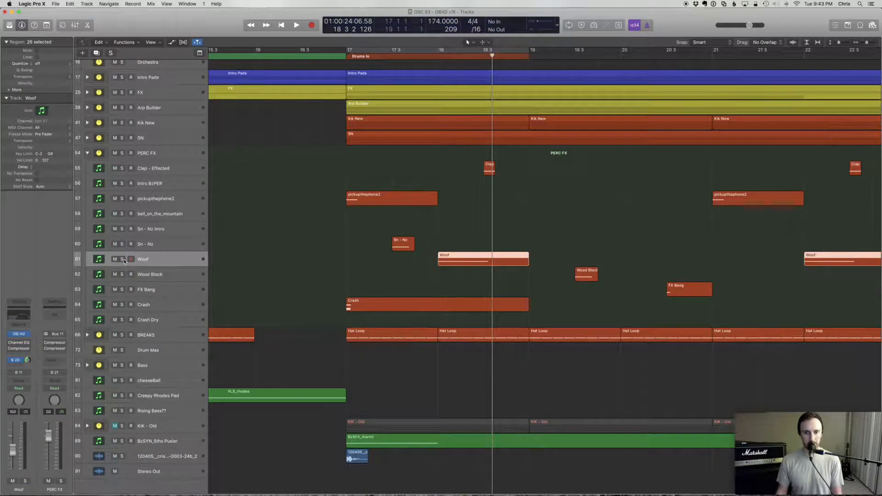
scroll(242, 247, right, 5)
click(457, 52)
click(122, 275)
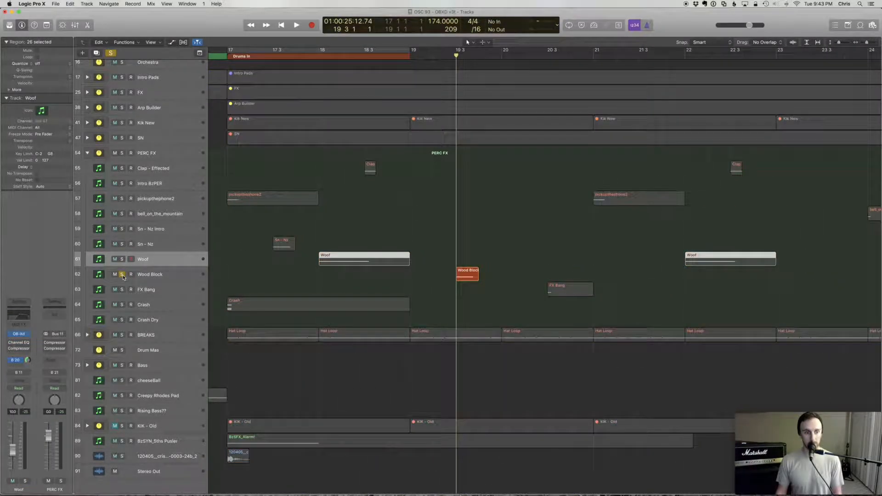
key(space)
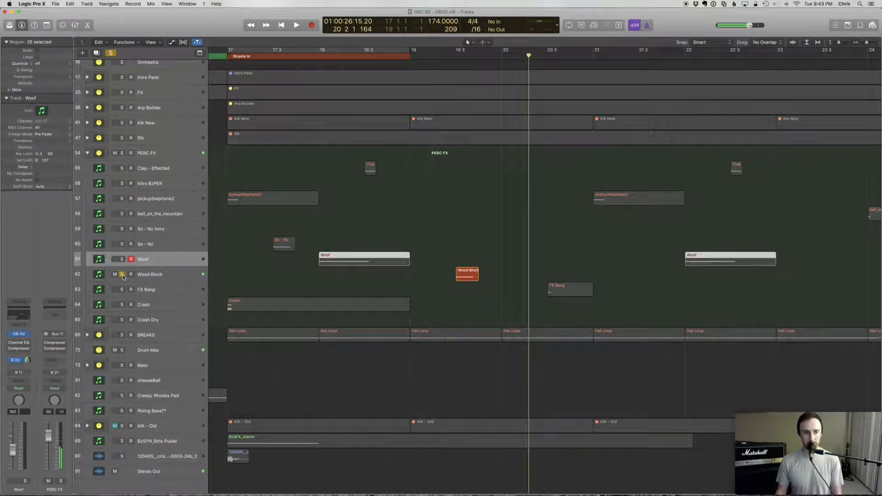
Select the Wood Block track, rewind to replay its region, and turn the track's solo off.
click(156, 277)
key(comma)
key(comma)
key(space)
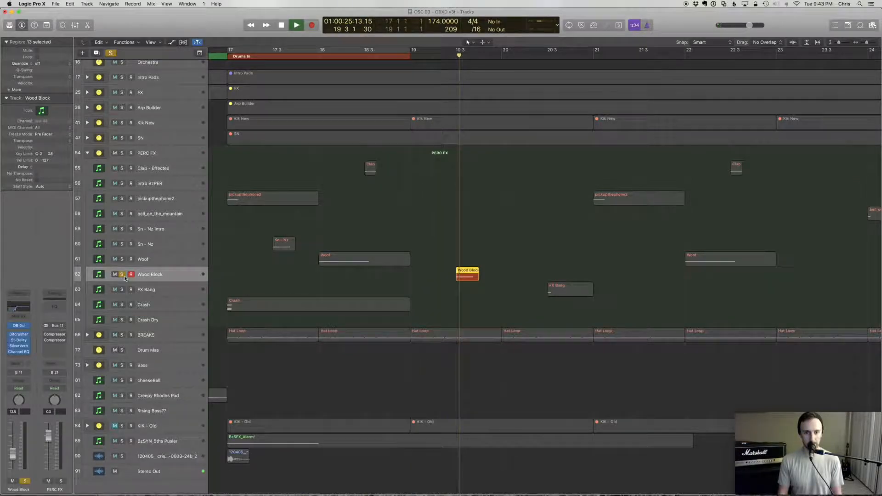
key(space)
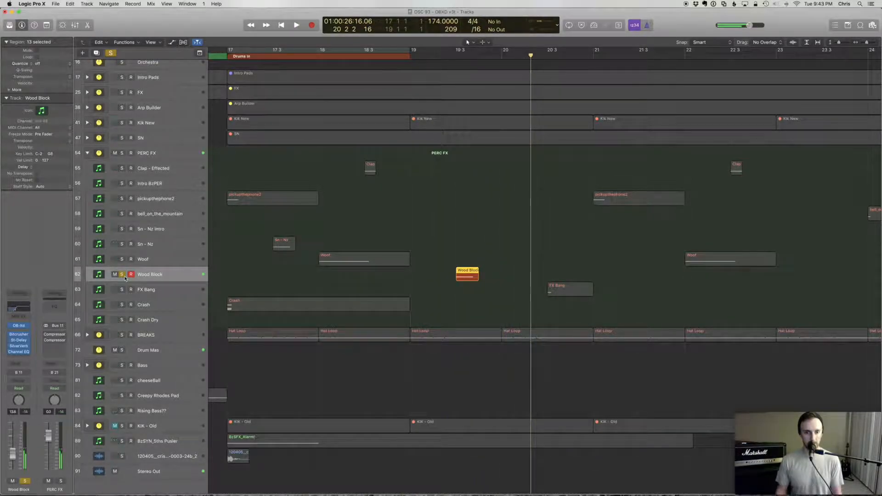
click(122, 275)
Solo the FX Bang track and audition its region from 20.3.
click(122, 290)
scroll(474, 66, right, 3)
click(464, 56)
key(space)
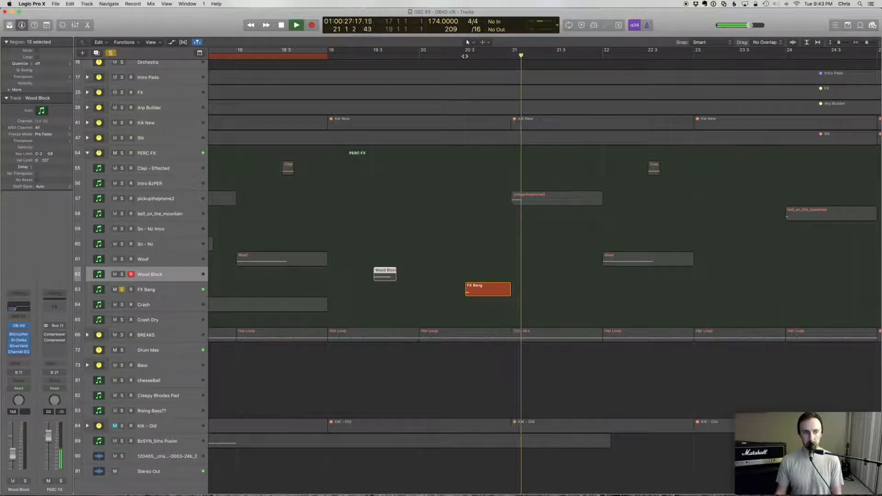
key(space)
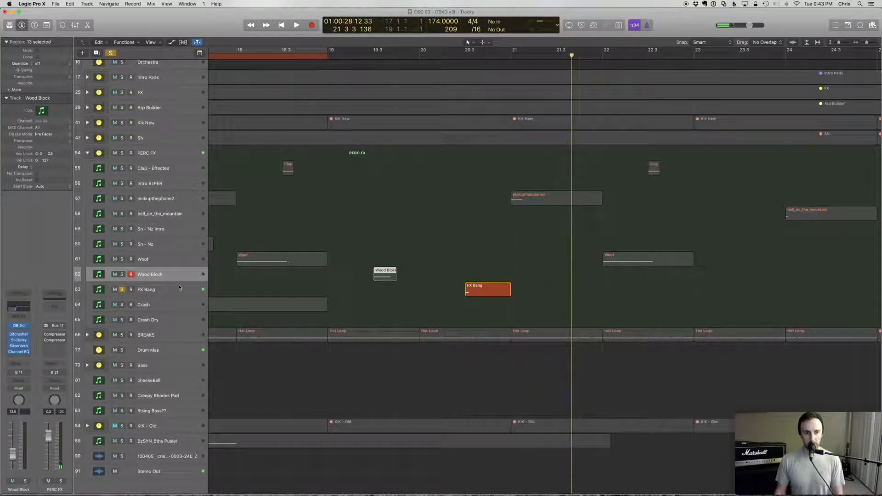
Select the FX Bang track, inspect its OB-Xd synth settings, and open its Channel EQ.
click(179, 288)
key(v)
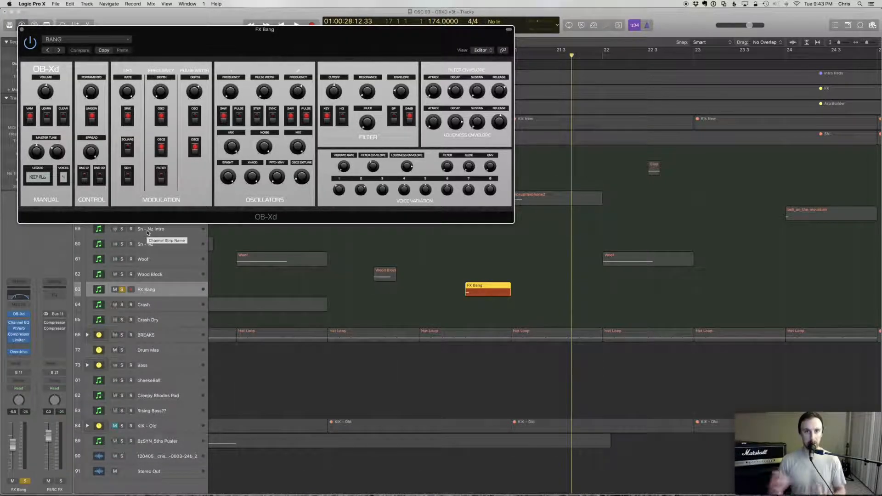
click(21, 30)
click(18, 295)
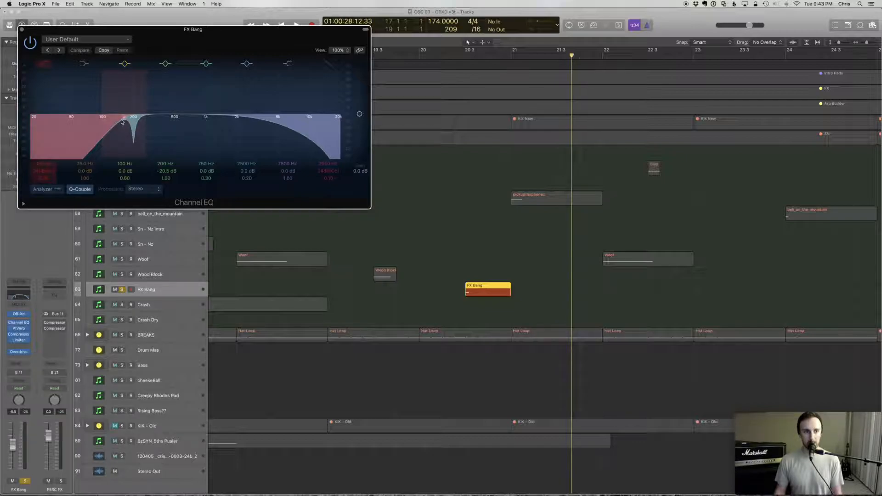
Try raising FX Bang's low-cut filter to about 425 Hz in the Channel EQ and audition it from 20.3.
drag(123, 122, 168, 117)
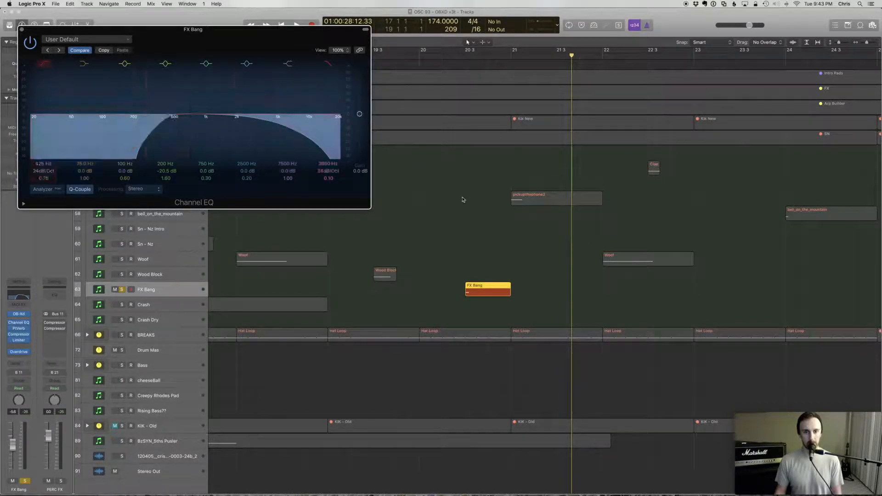
click(467, 52)
key(space)
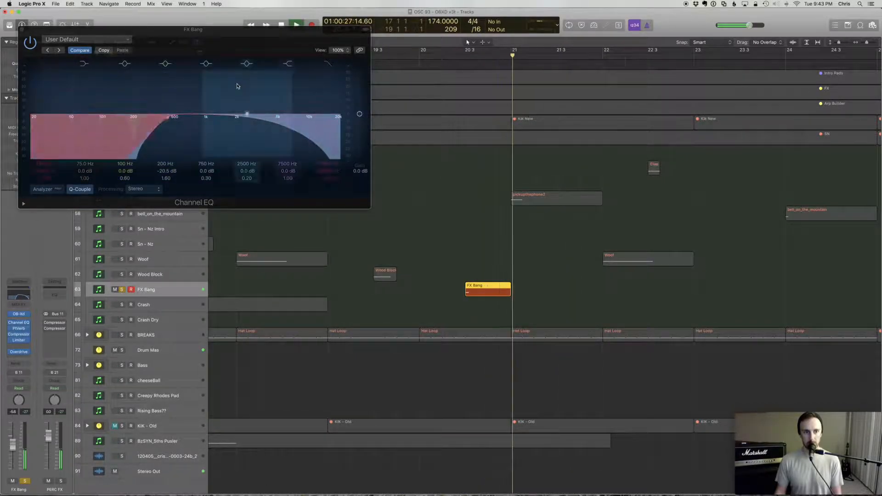
Lower FX Bang's low-cut filter to about 150 Hz, audition the region again from 20.3, and close the Channel EQ.
drag(168, 117, 121, 121)
click(464, 54)
key(space)
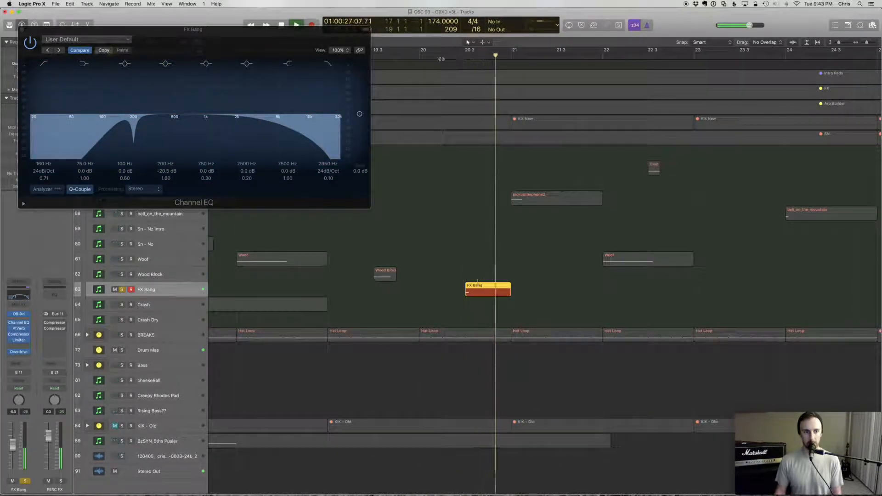
key(space)
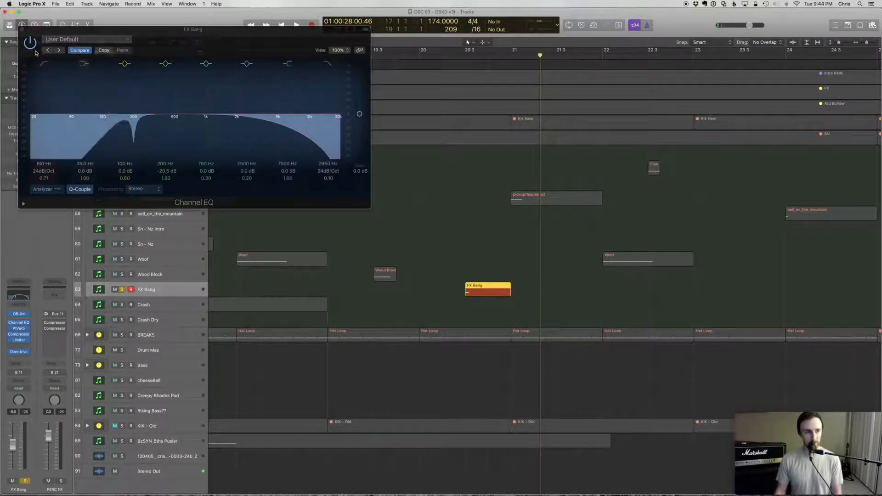
click(21, 30)
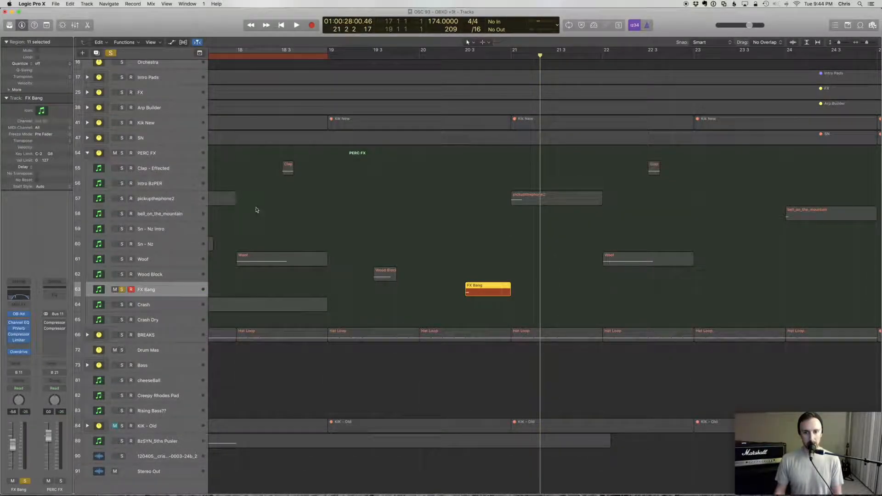
Solo the Crash track in place of FX Bang, audition it from bar 17, and turn its solo off with the playhead back at bar 17.
scroll(326, 217, left, 3)
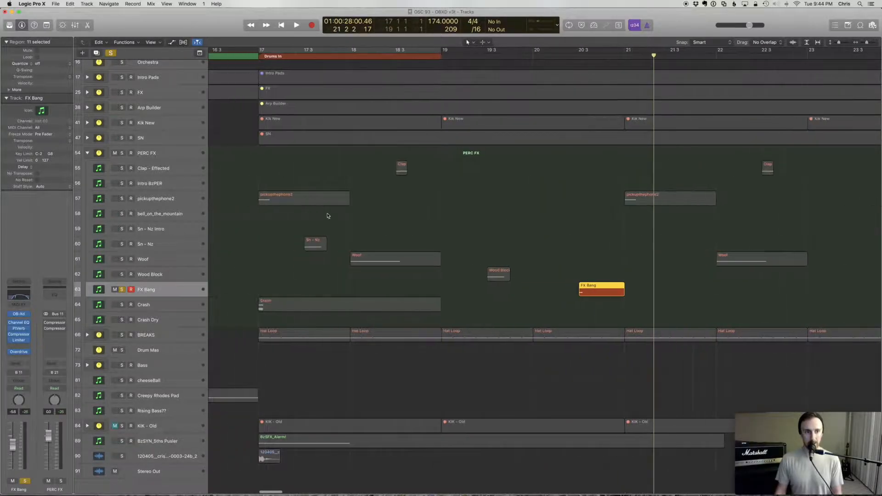
click(122, 290)
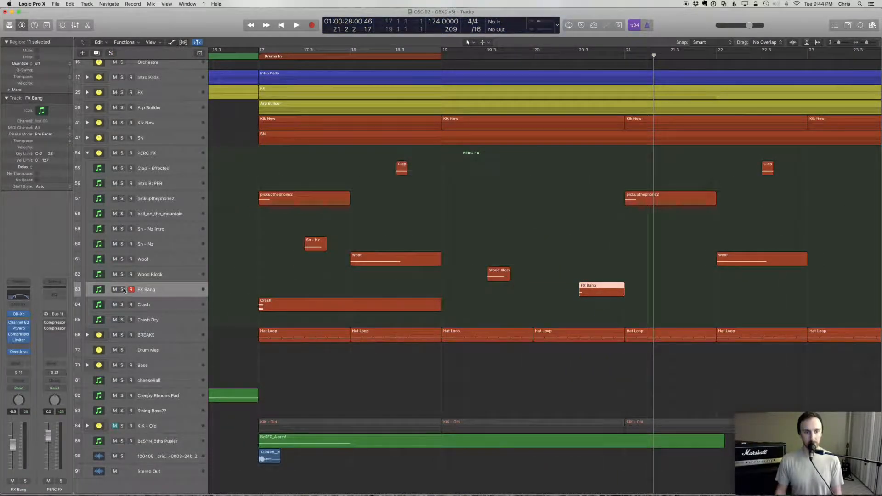
click(148, 305)
key(s)
click(261, 52)
key(space)
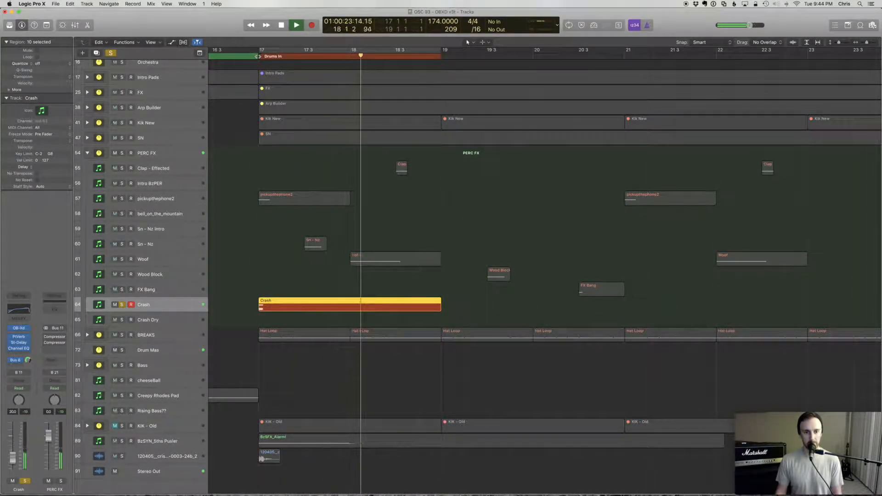
key(space)
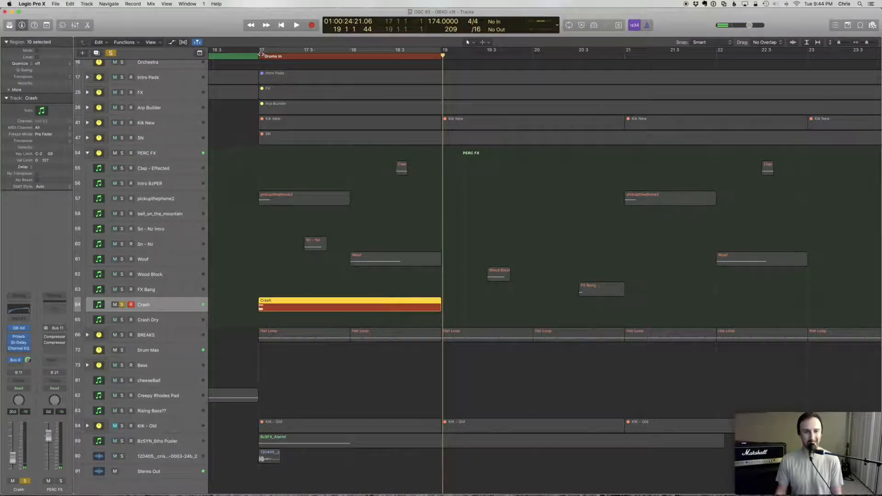
click(259, 56)
key(s)
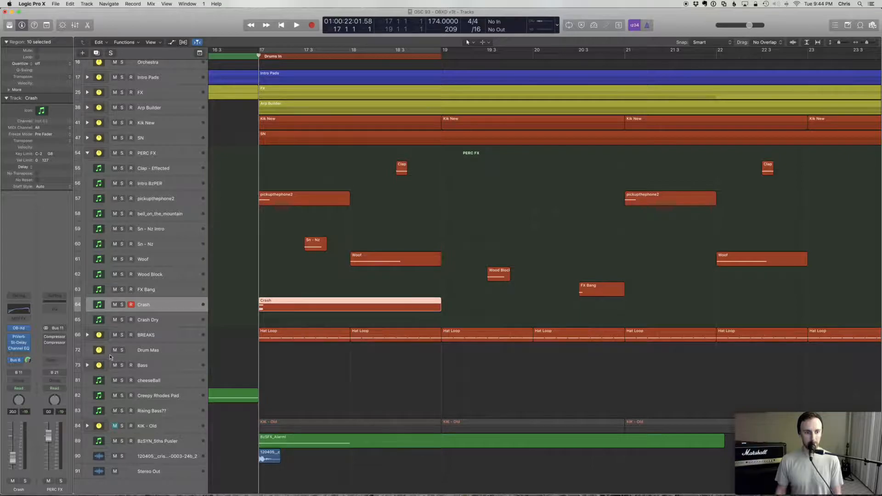
Solo Drum Mas to audition the combined drums from bar 17, then turn its solo off and return to bar 17.
click(123, 350)
key(space)
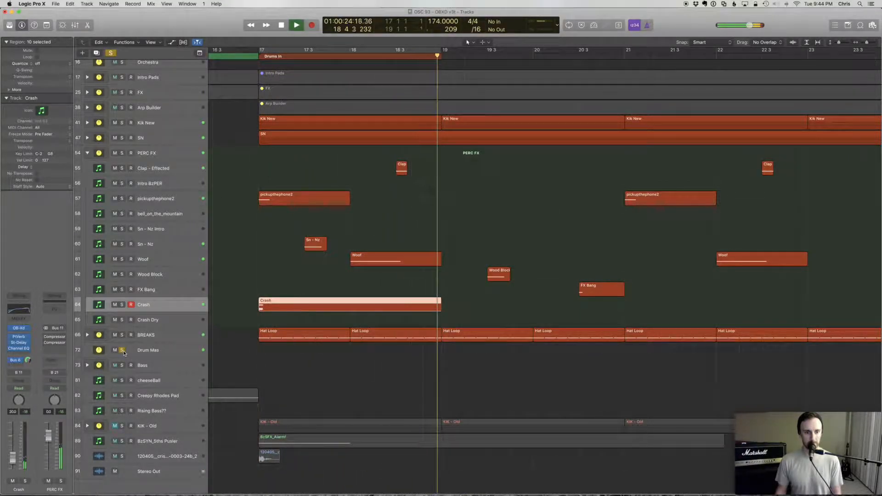
key(space)
click(122, 350)
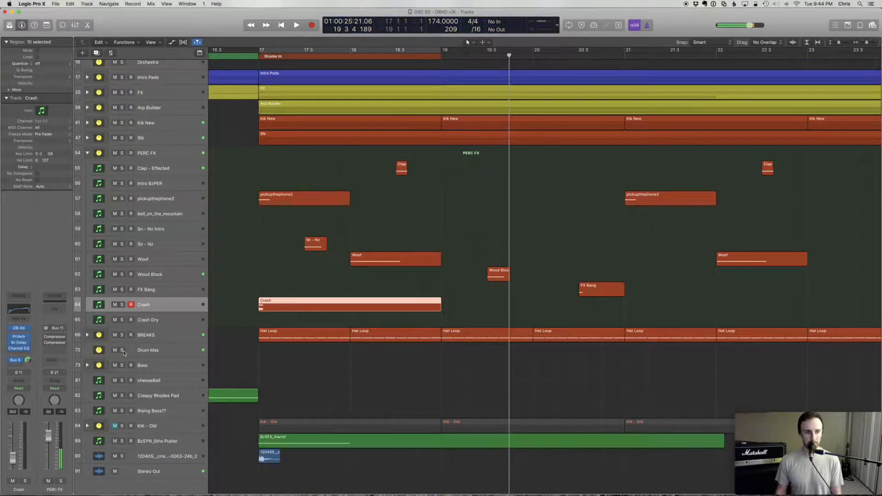
click(258, 56)
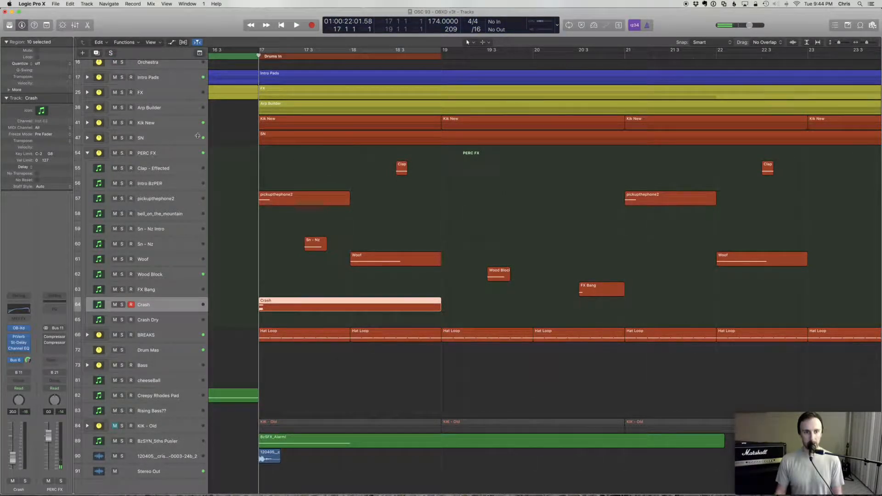
Select the PERC FX track stack and collapse it.
click(163, 154)
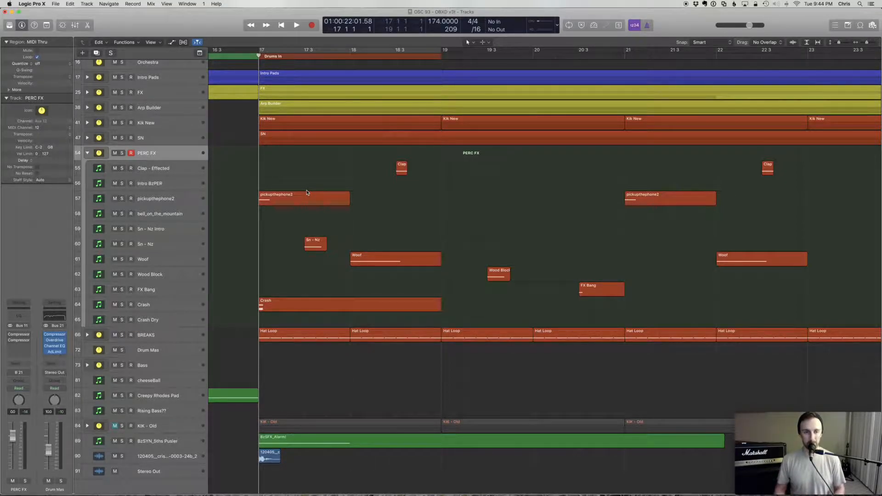
click(87, 153)
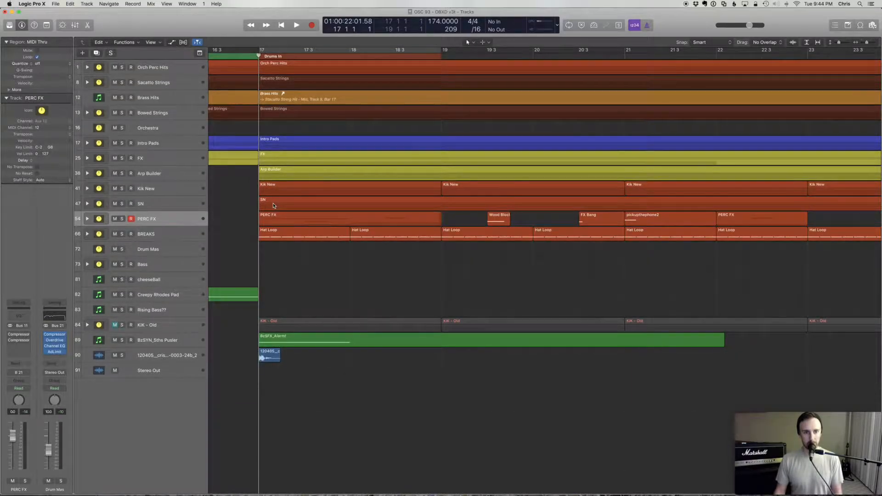
scroll(257, 209, left, 1)
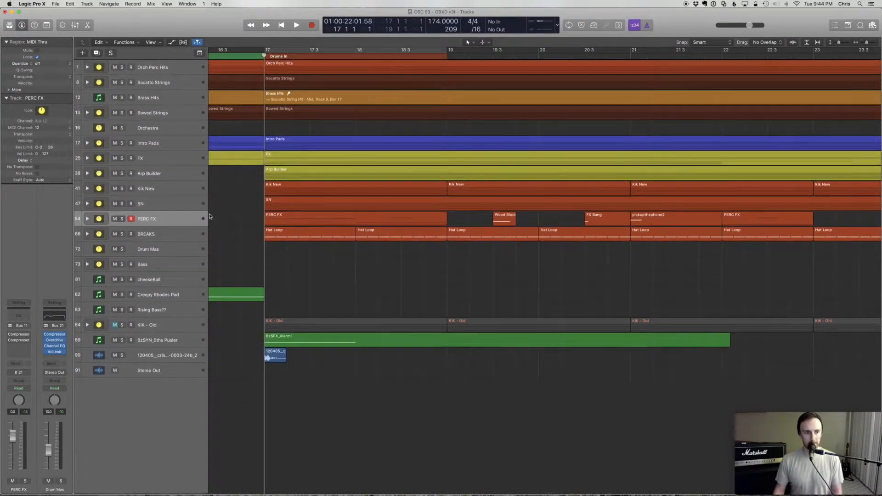
Bypass all insert effects on Drum Mas and audition it soloed with bars 17 to 19 cycling.
click(167, 251)
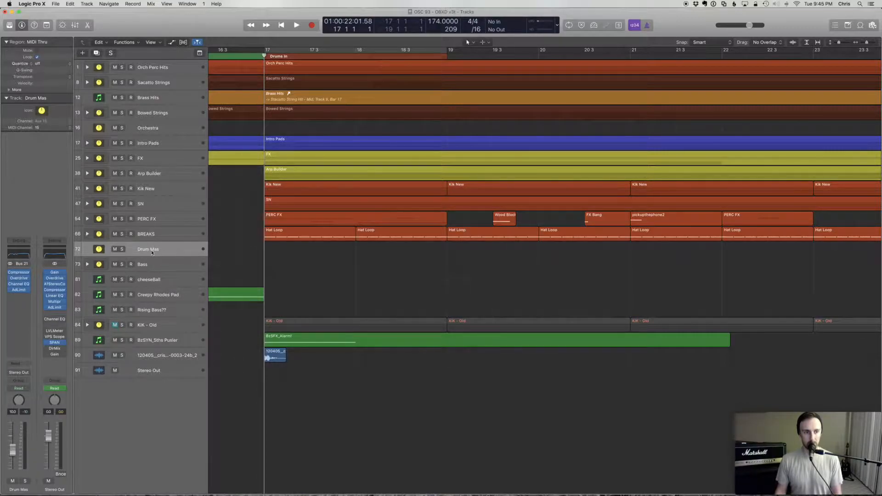
drag(10, 272, 10, 311)
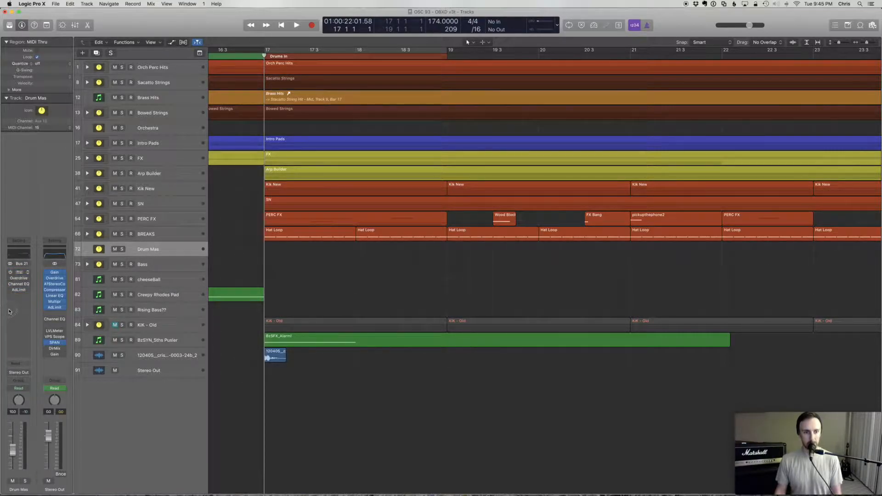
click(287, 52)
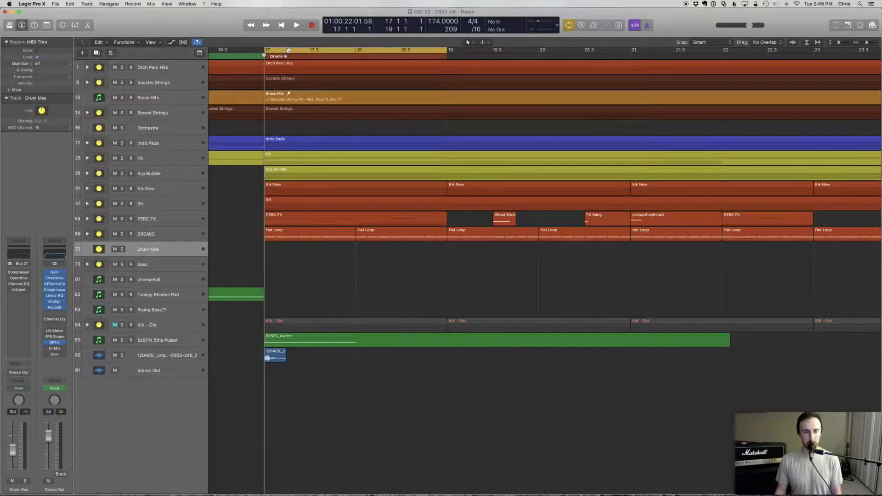
key(space)
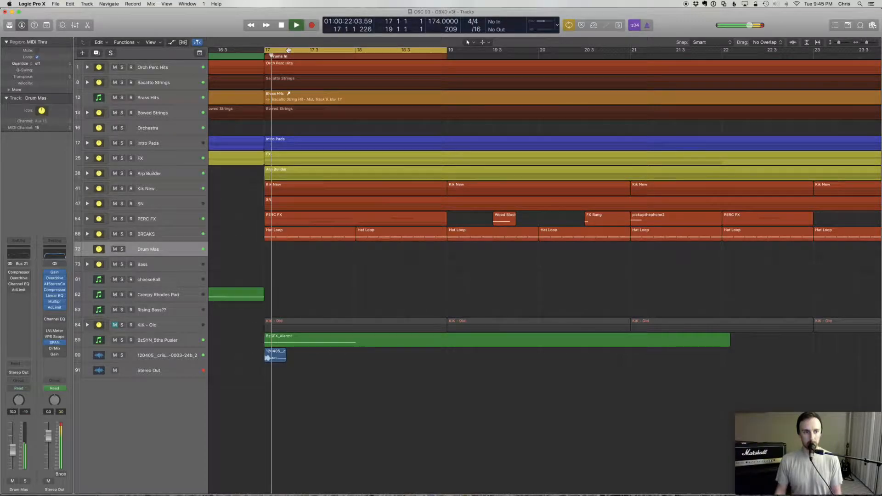
click(121, 251)
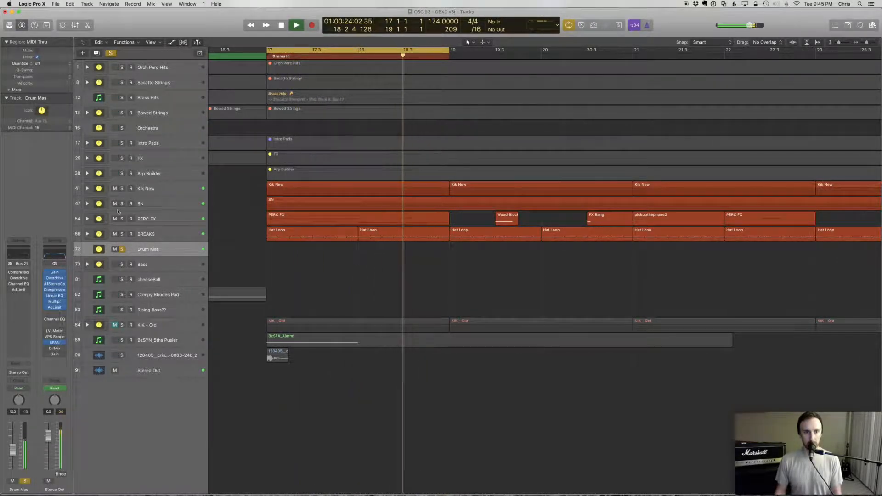
key(space)
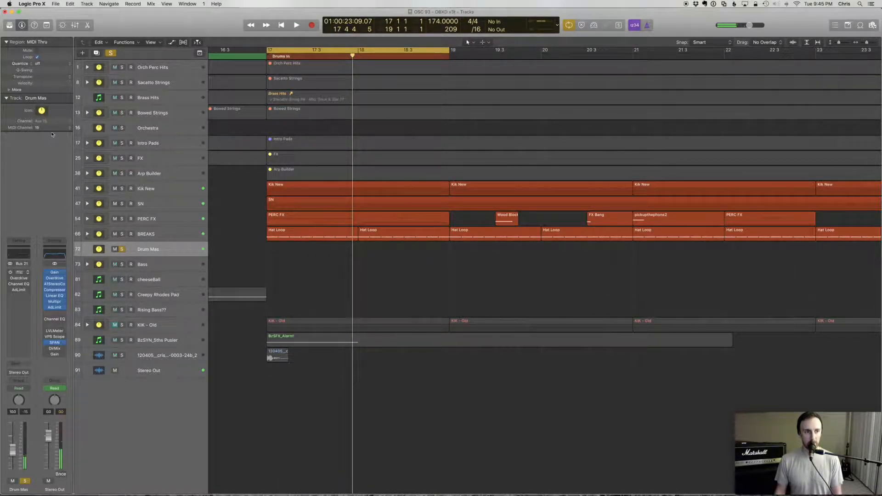
Re-enable the Compressor on Drum Mas with its window open and audition the compressed drums.
click(19, 272)
key(space)
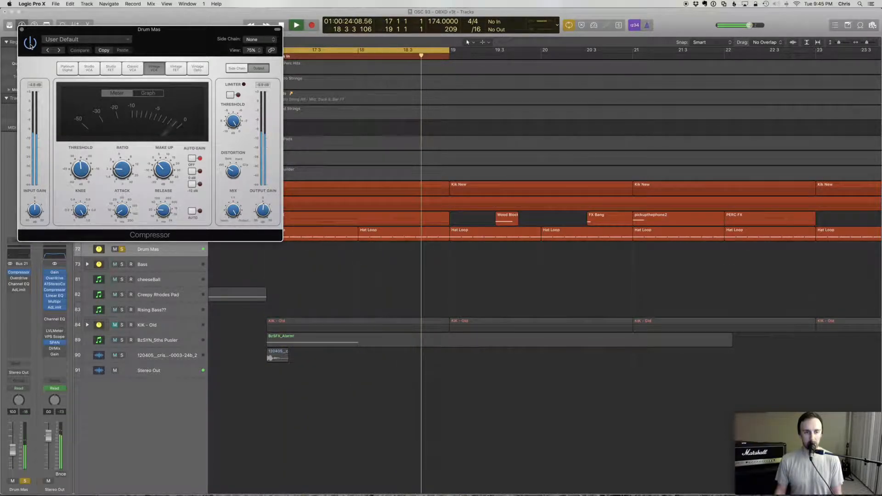
key(space)
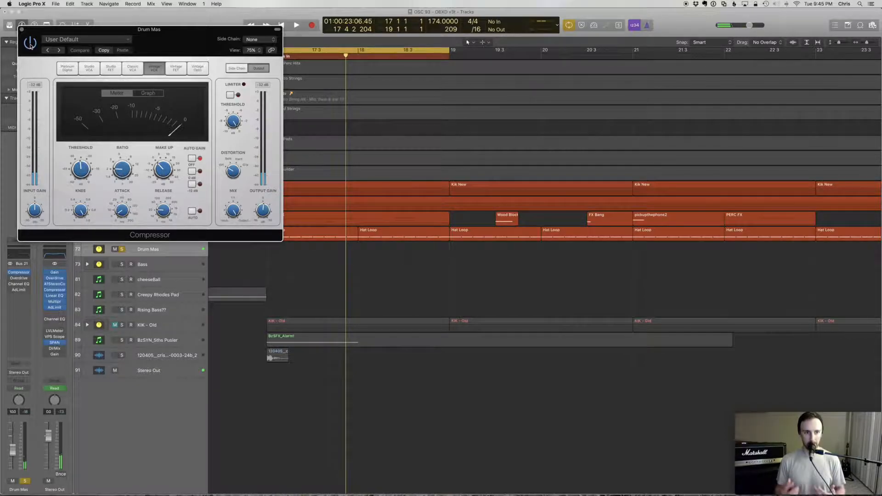
Show the Compressor's graph display, move its window clear of the track list, and replay the drums to examine the gain reduction.
click(148, 93)
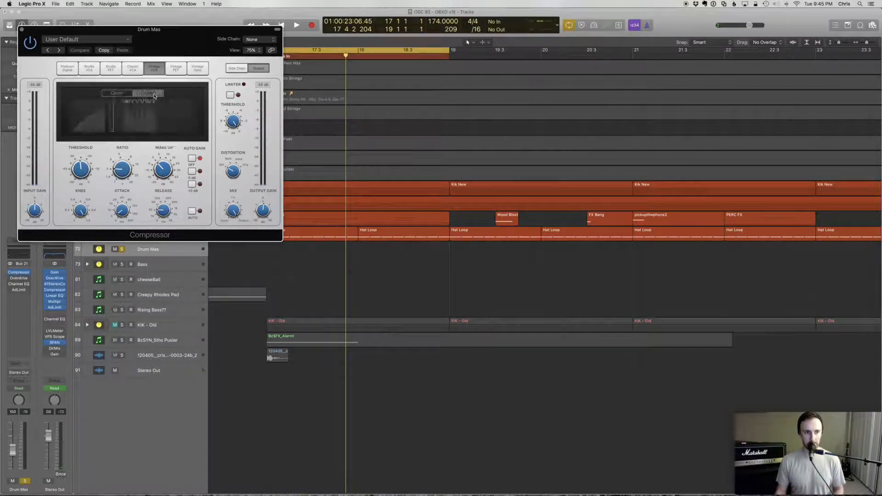
drag(156, 34, 601, 104)
key(space)
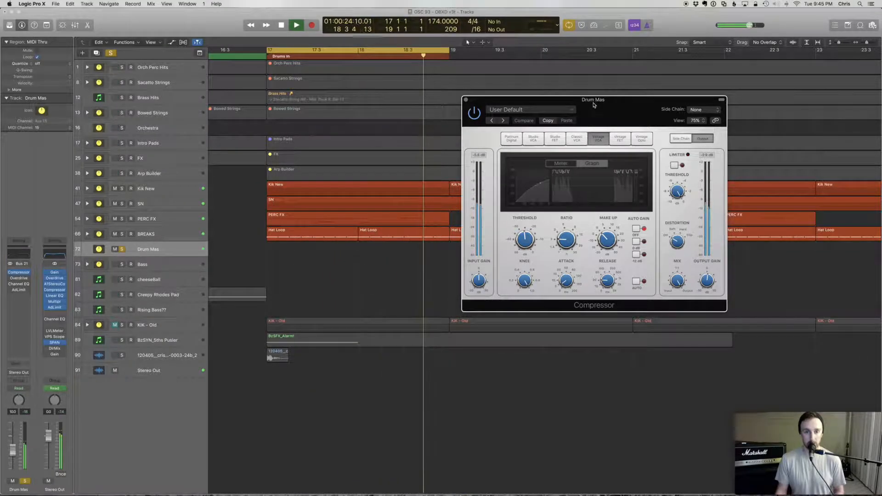
Expand the PERC FX track stack, mute its Crash track, and collapse the stack again.
click(87, 158)
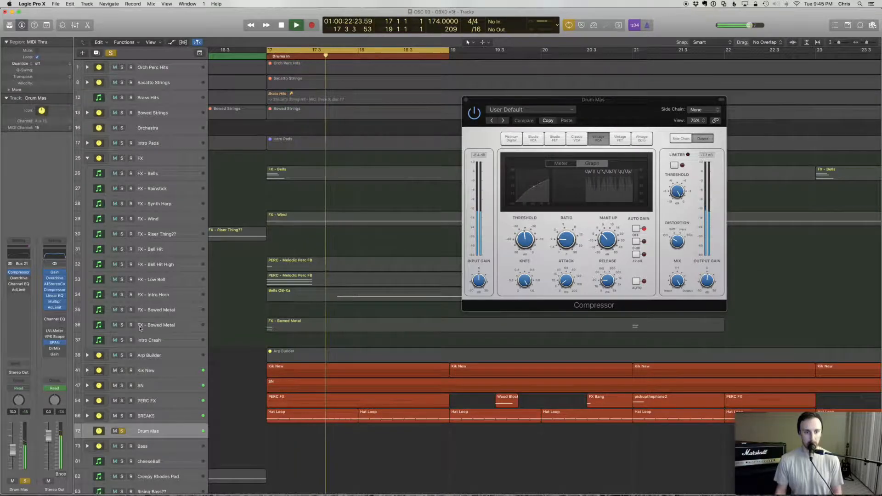
click(87, 158)
click(96, 221)
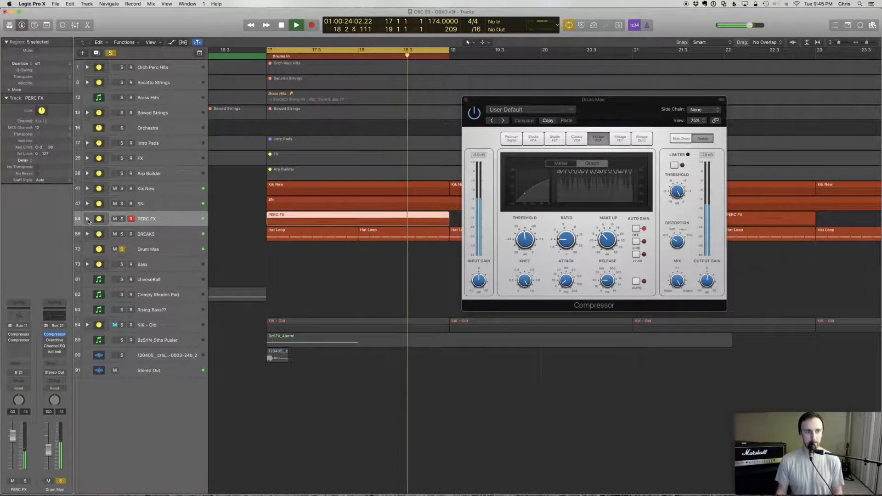
click(87, 219)
click(115, 370)
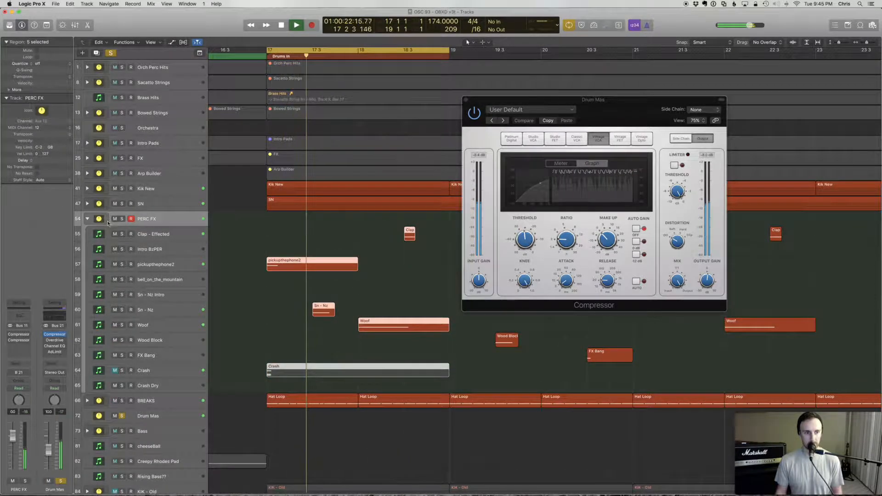
click(88, 218)
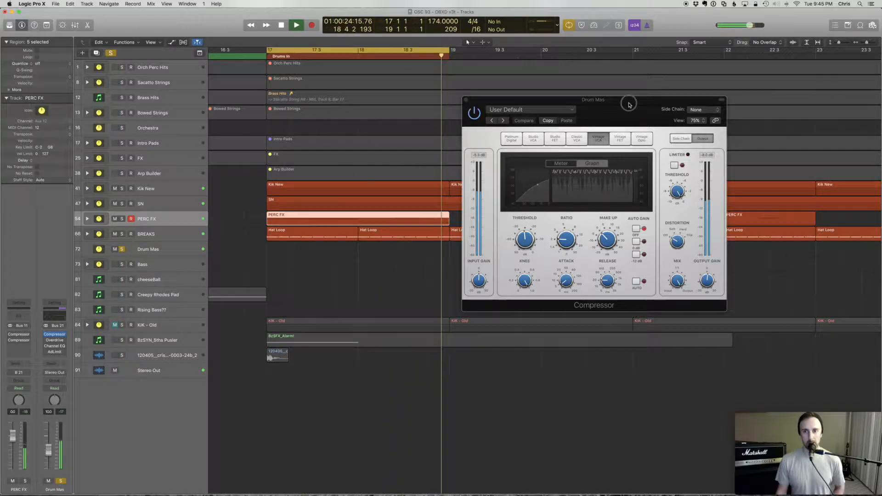
Reposition the Drum Mas Compressor window, stop the drum playback, and close the window.
drag(629, 102, 568, 74)
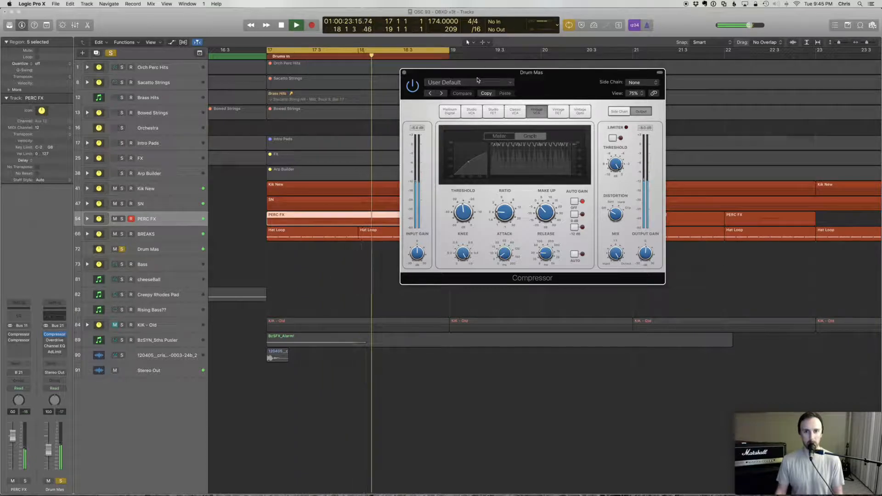
key(space)
click(404, 73)
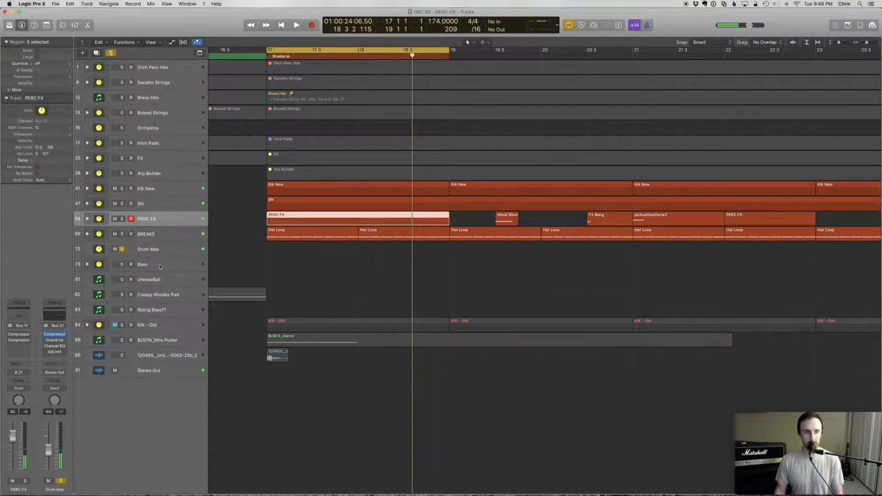
Reopen the Compressor on Drum Mas in graph view, replay the drums to examine its ratio and gain reduction, and close it.
click(159, 251)
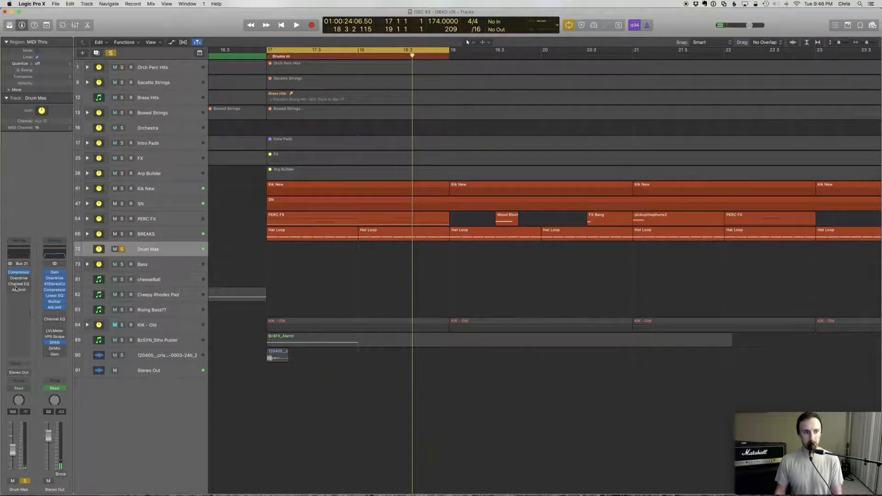
click(29, 273)
key(space)
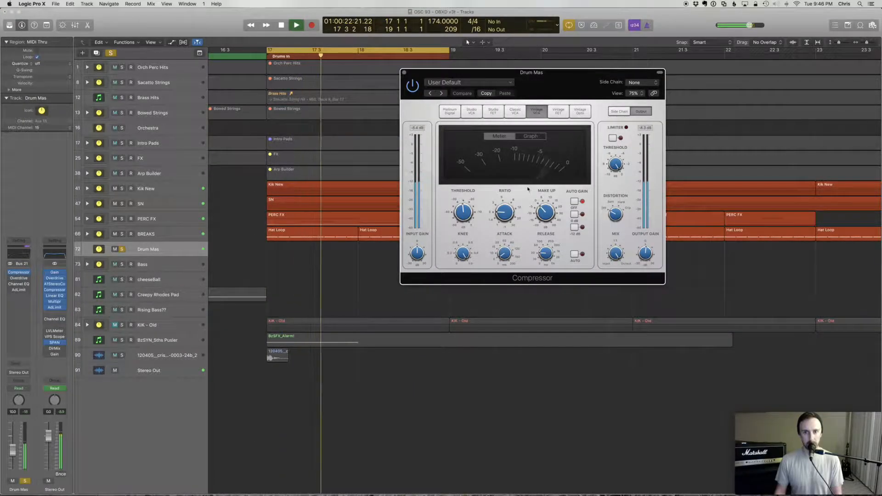
click(532, 137)
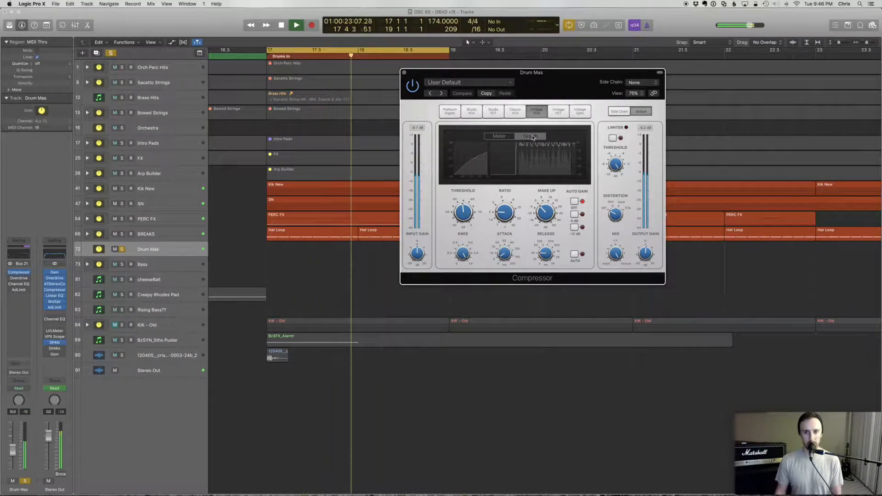
mouse_move(499, 214)
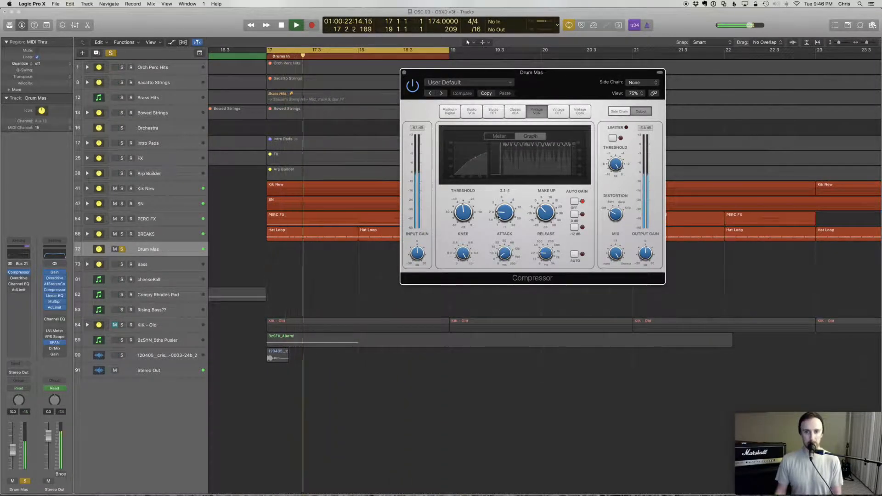
key(space)
click(404, 73)
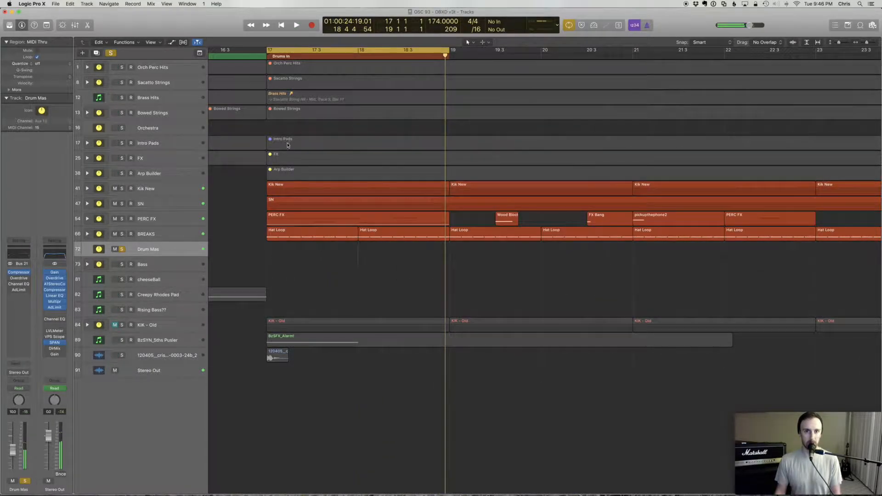
Open Overdrive on Drum Mas, move its window over the arrangement, and audition the drums with it bypassed.
click(18, 280)
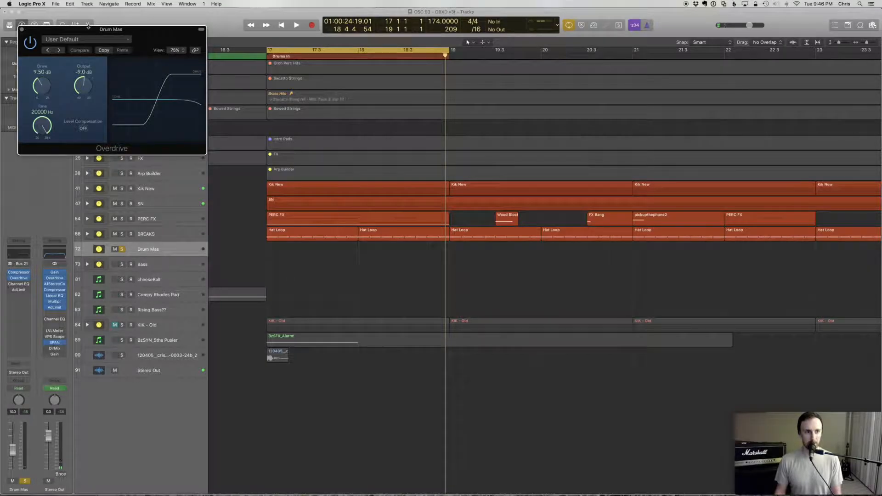
drag(91, 31, 557, 166)
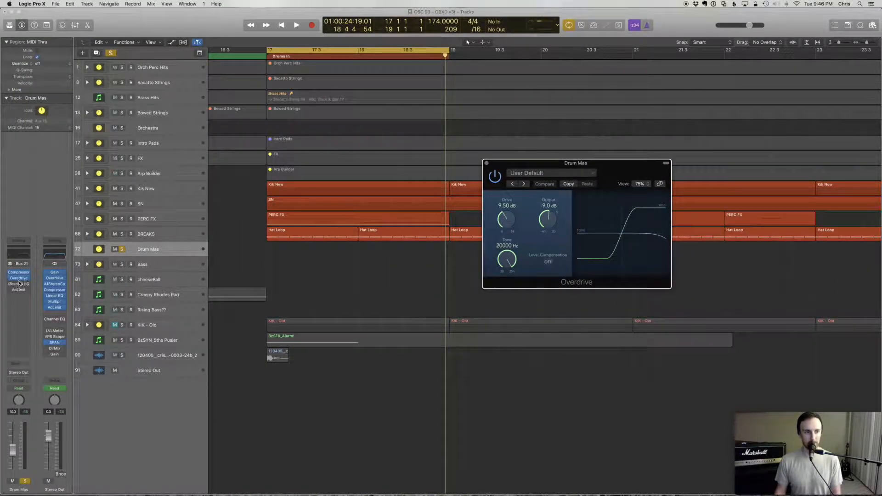
key(space)
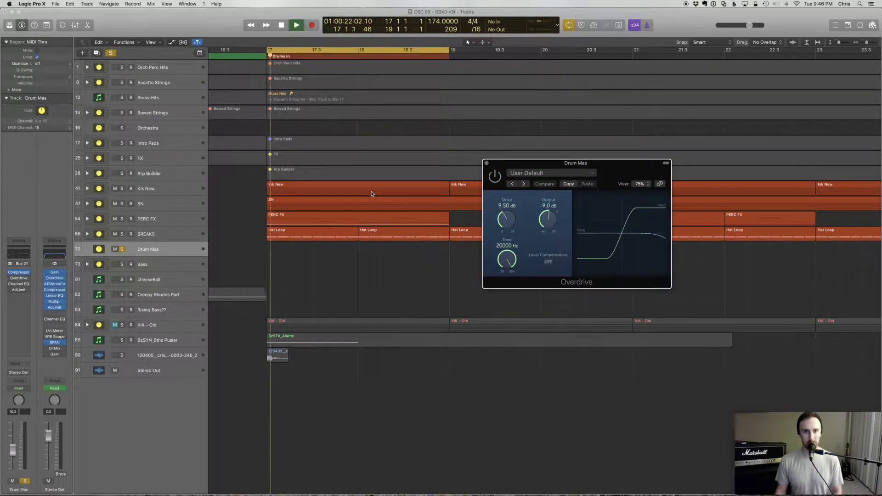
key(space)
Enable Overdrive on Drum Mas, audition the overdriven drums, and close the effect window.
click(499, 178)
key(space)
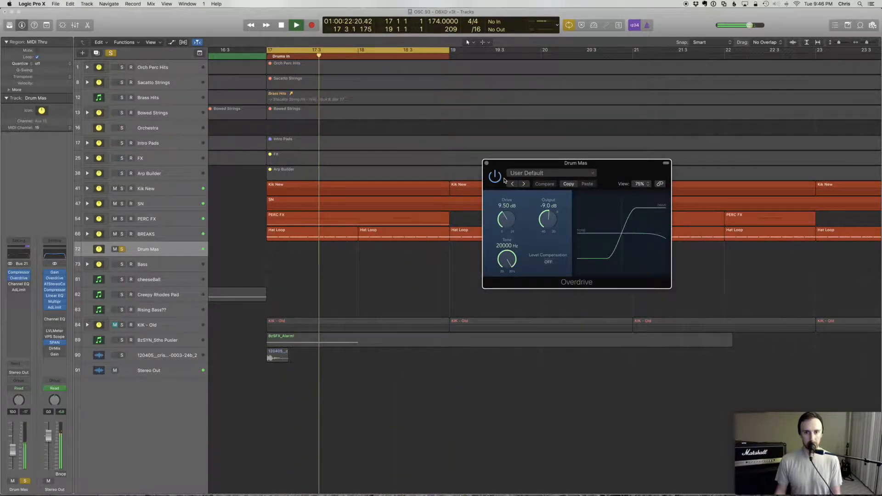
key(space)
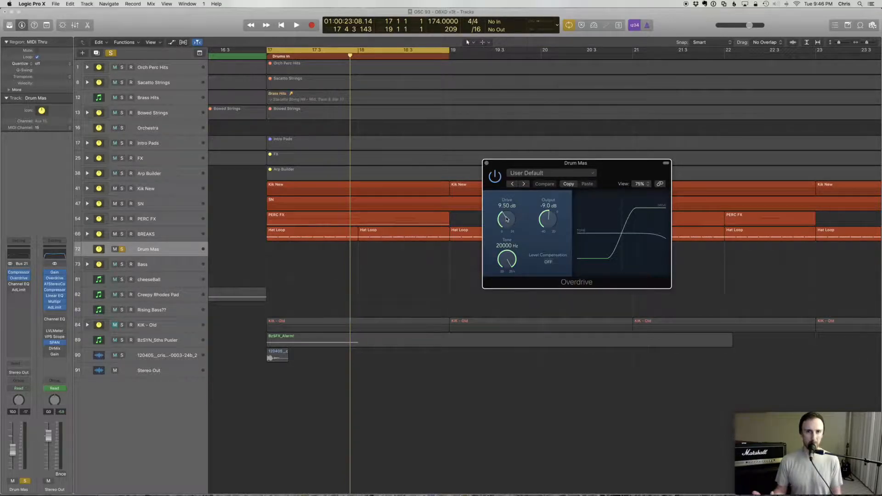
click(486, 164)
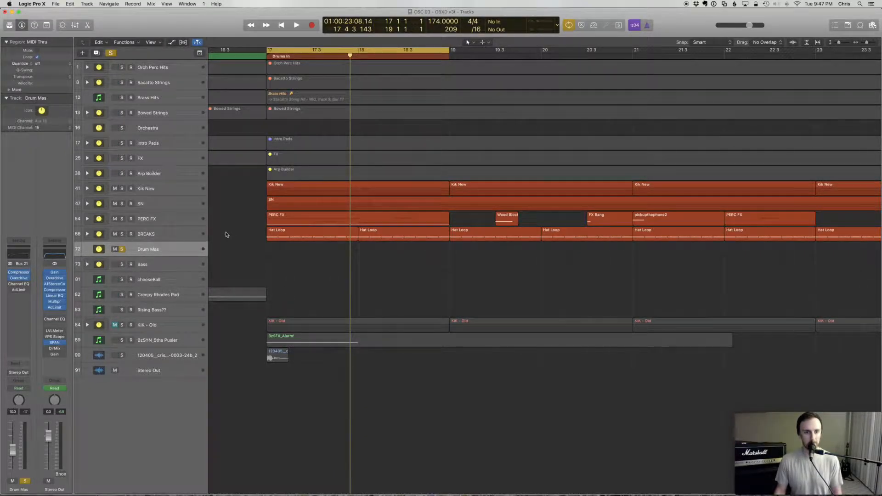
Enable the Channel EQ on Drum Mas with its window open, play the drums to examine the EQ bands, and close it.
click(19, 284)
key(space)
drag(253, 38, 568, 102)
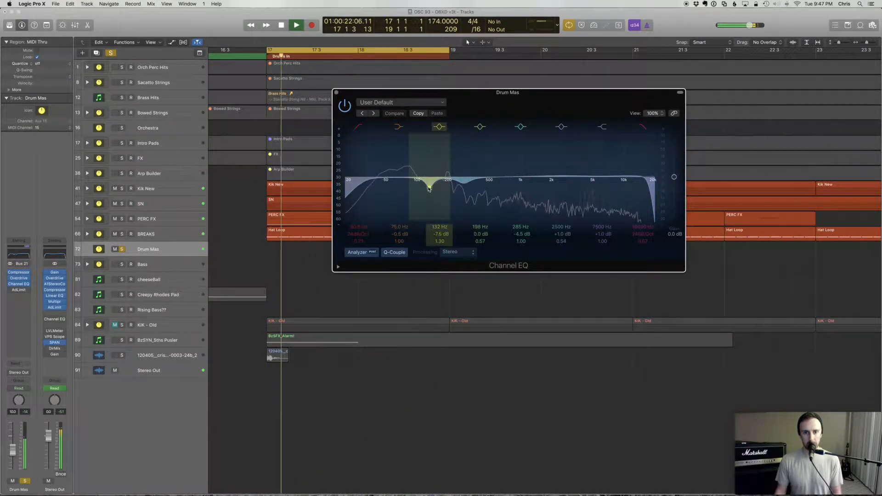
key(space)
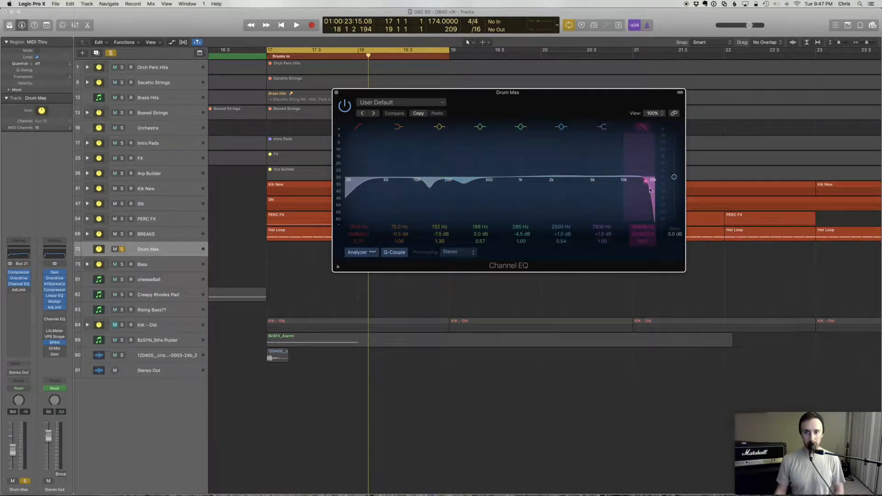
click(336, 92)
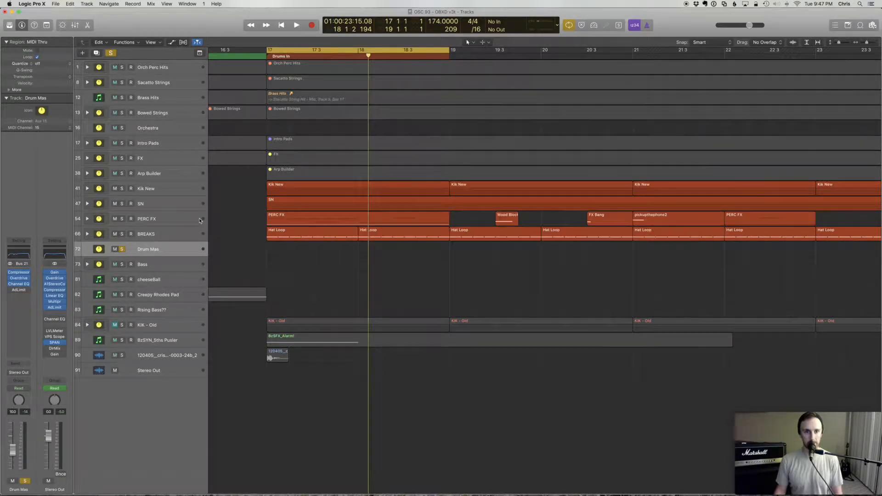
Open the Adaptive Limiter on Drum Mas, move its window over the arrangement, and audition the drums with it bypassed.
click(18, 289)
drag(257, 55, 595, 134)
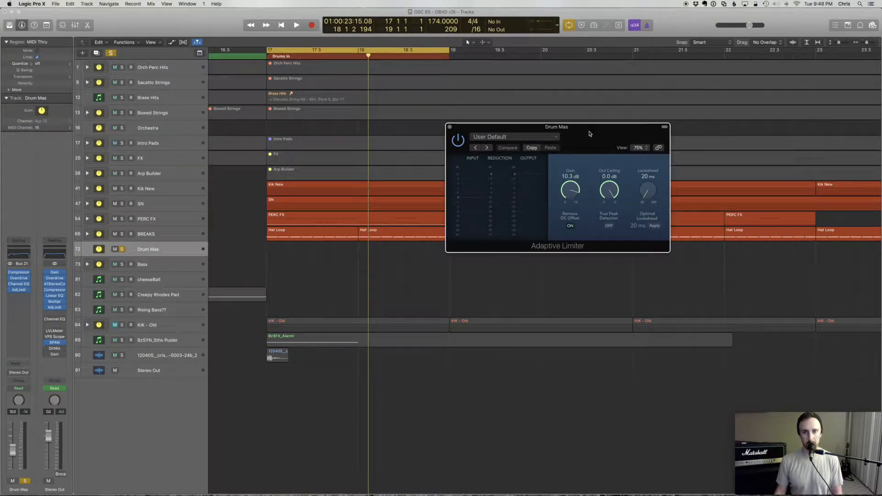
click(461, 141)
key(space)
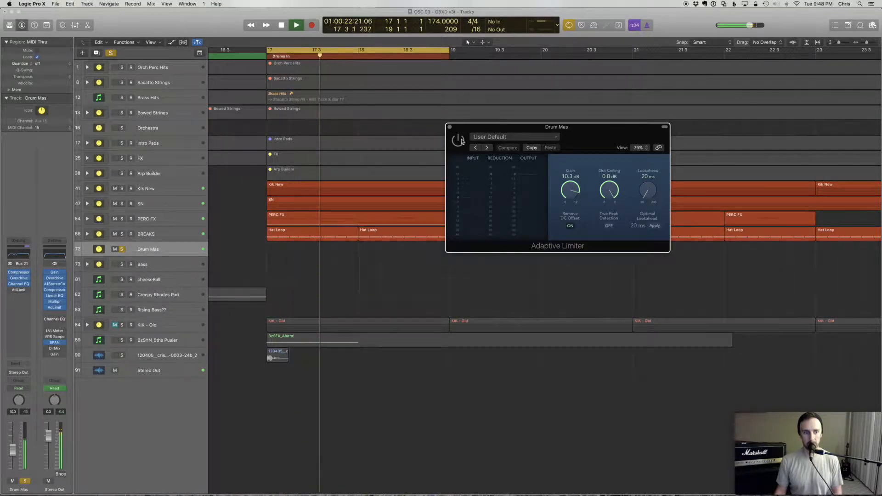
key(space)
Enable the Adaptive Limiter on Drum Mas and replay the drums to examine its input, reduction and output meters.
click(461, 141)
key(space)
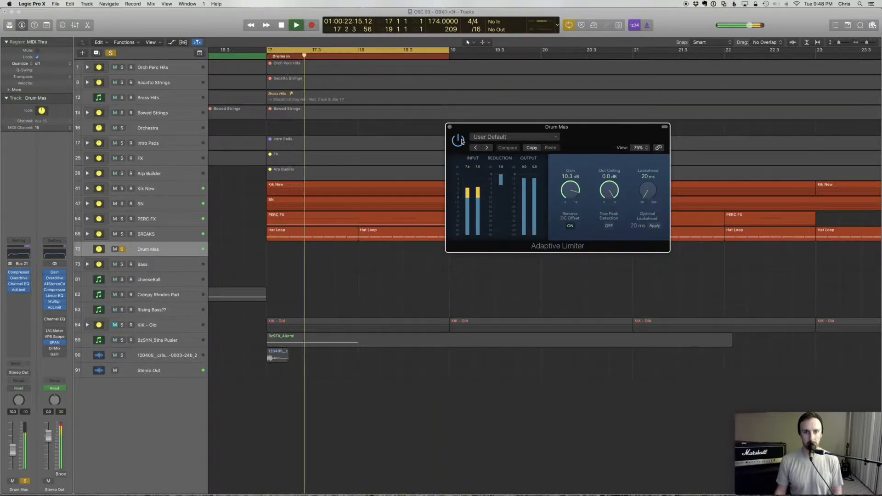
key(space)
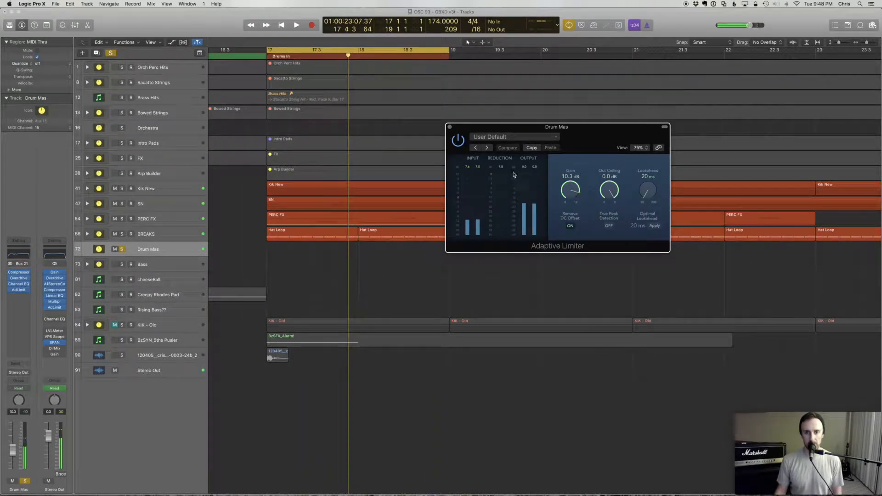
key(space)
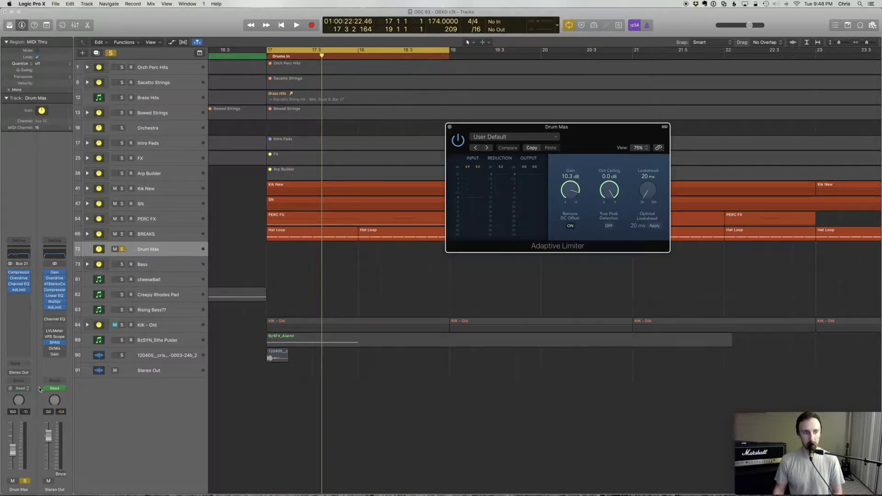
Enable VPS Scope on Stereo Out, place its window below the limiter meters, and play the drums to examine the limited waveform.
click(54, 337)
drag(208, 35, 508, 194)
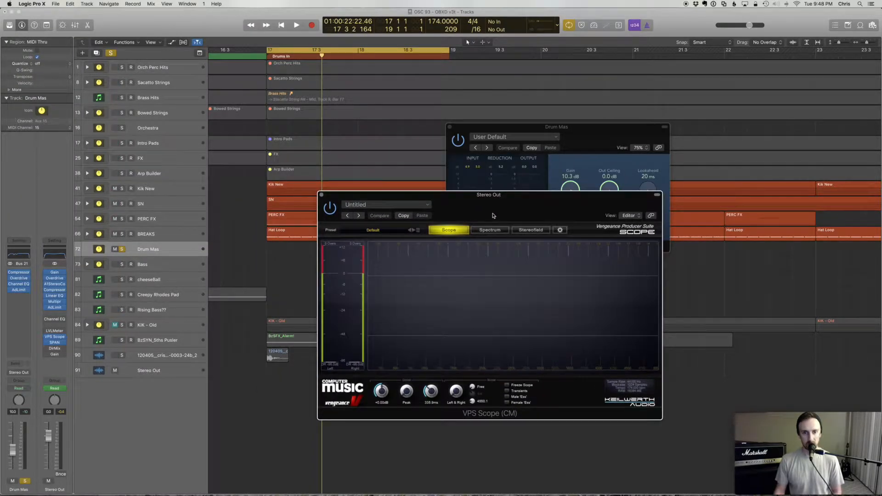
key(space)
drag(518, 198, 468, 243)
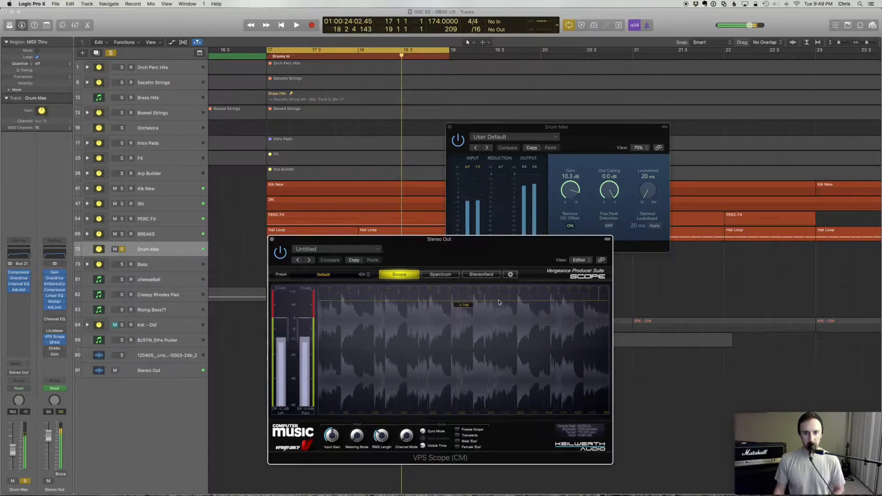
key(space)
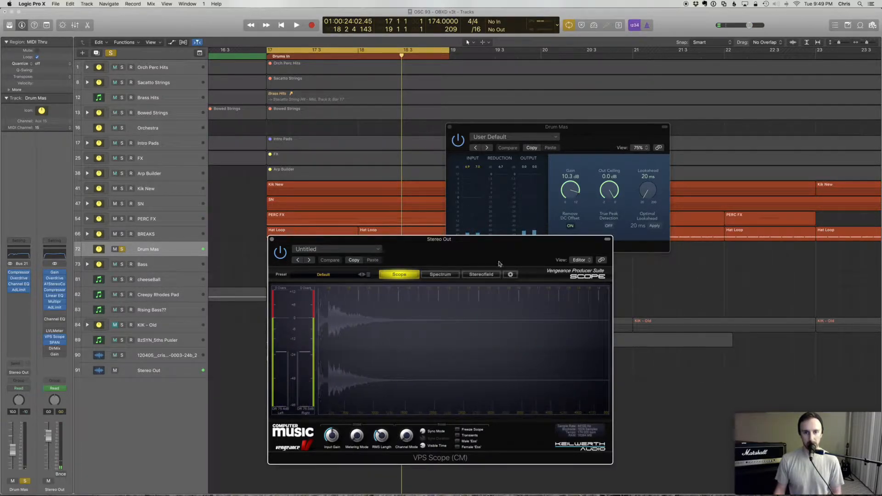
Compare the drum waveform in VPS Scope with the Adaptive Limiter bypassed and re-enabled, moving the limiter window clear of the scope.
drag(520, 146, 617, 126)
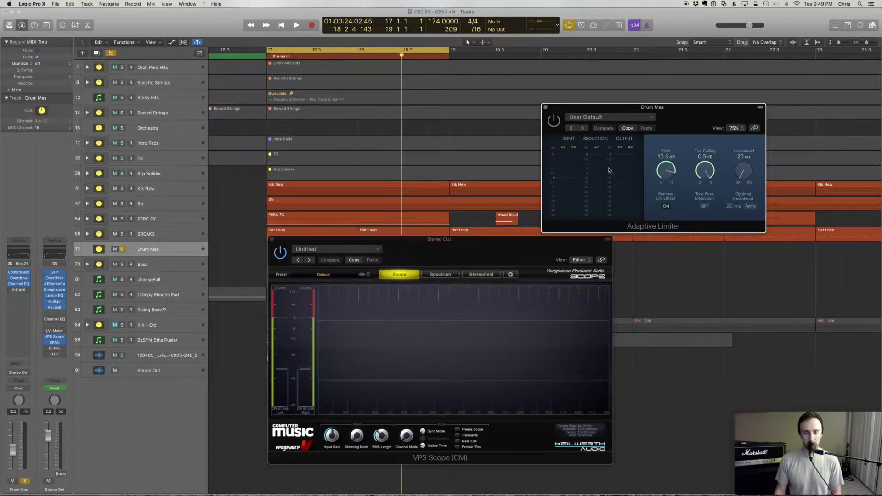
key(space)
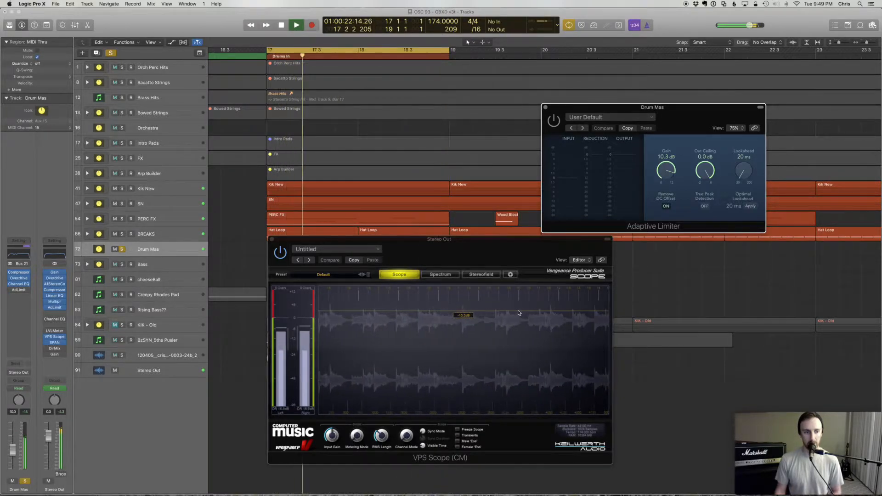
click(554, 121)
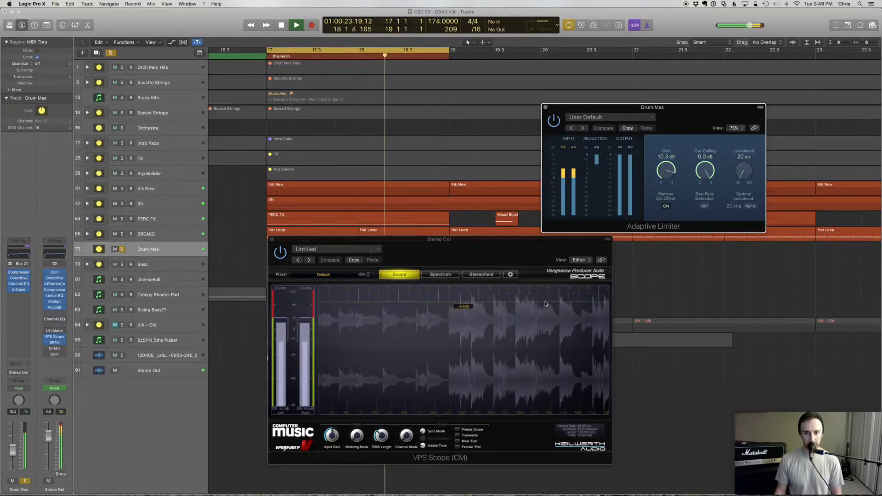
key(space)
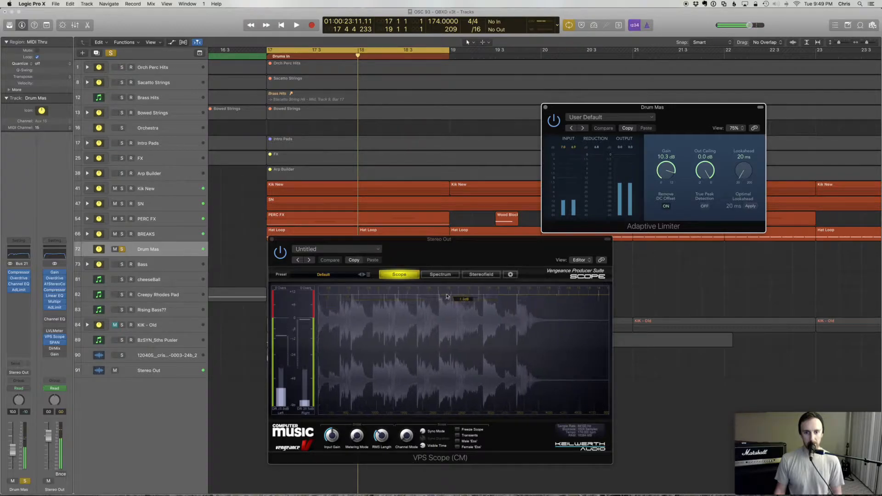
Bypass VPS Scope and close both the scope and Adaptive Limiter windows.
click(279, 240)
click(272, 240)
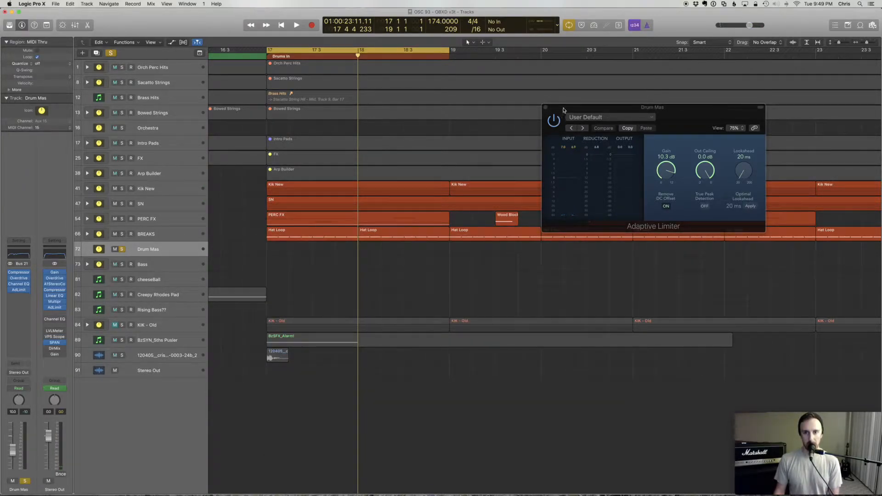
drag(548, 110, 390, 160)
click(389, 158)
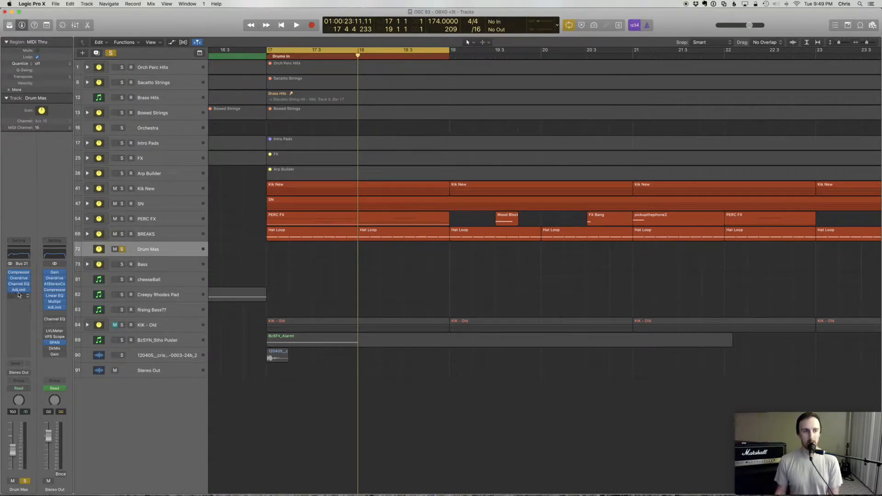
Re-enable VPS Scope on Stereo Out, replay the drums to examine the waveform once more, and close the scope window.
click(46, 337)
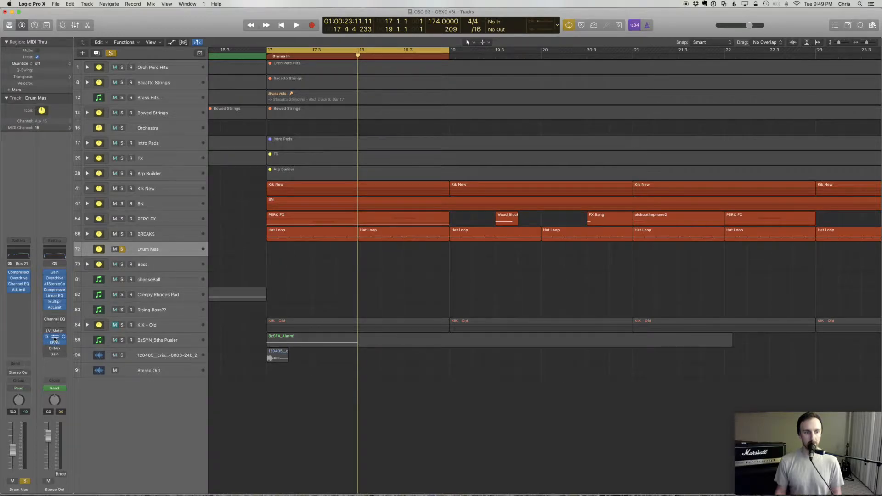
click(55, 339)
key(space)
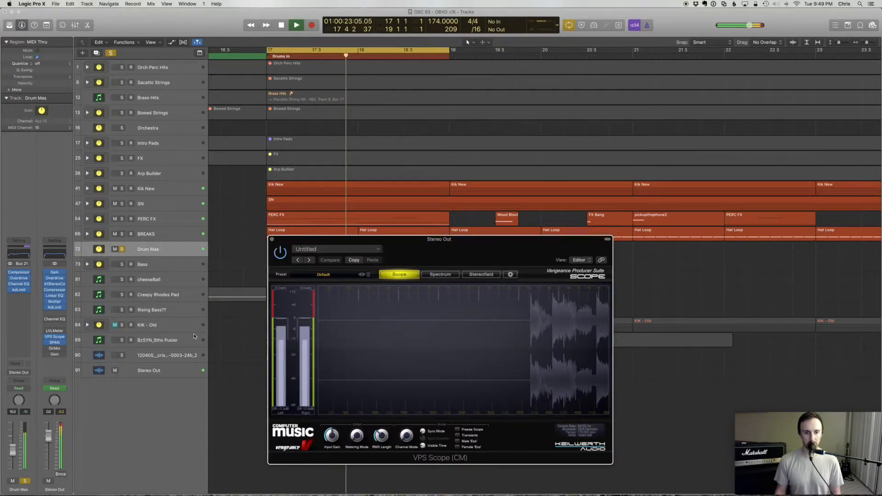
key(space)
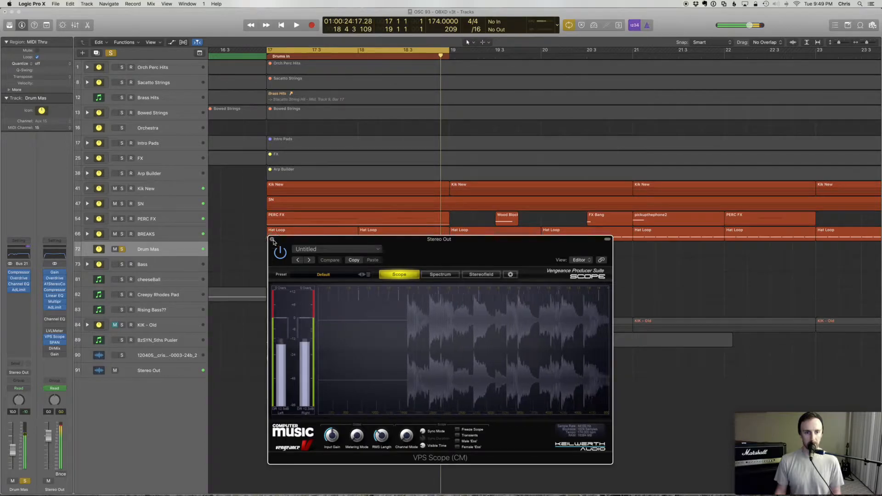
click(273, 240)
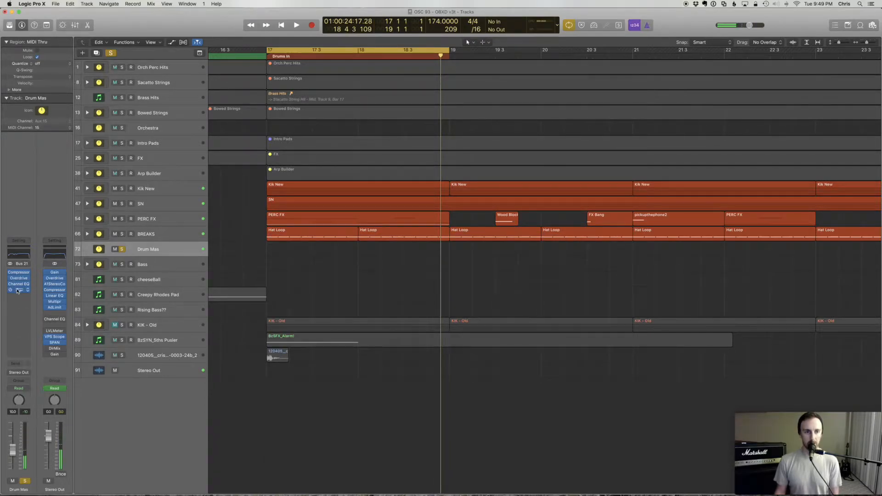